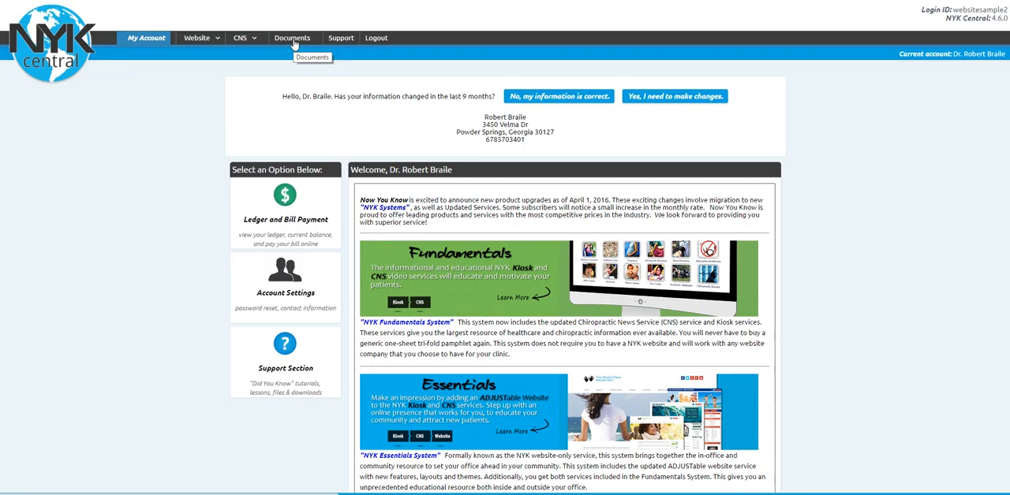
# Open the doctorBio document from the documents list for editing.
pyautogui.click(292, 40)
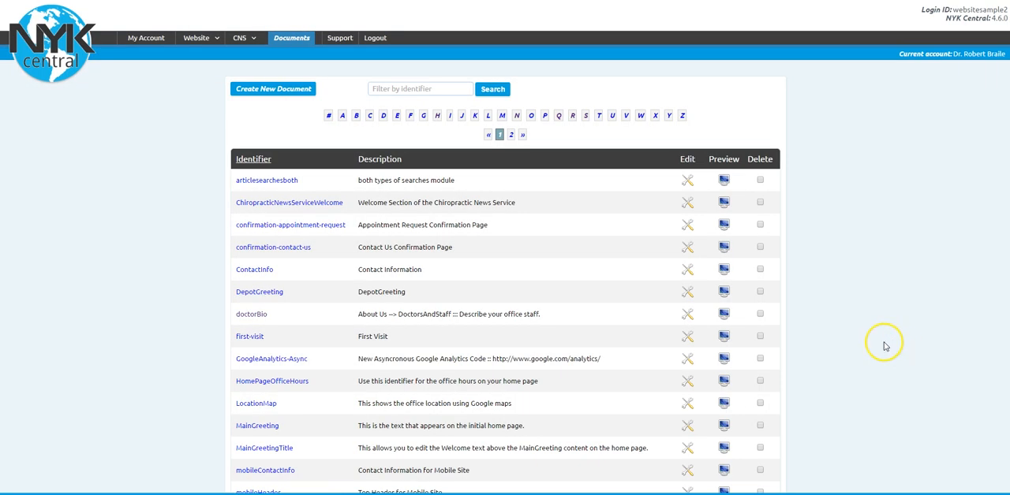
pyautogui.click(251, 315)
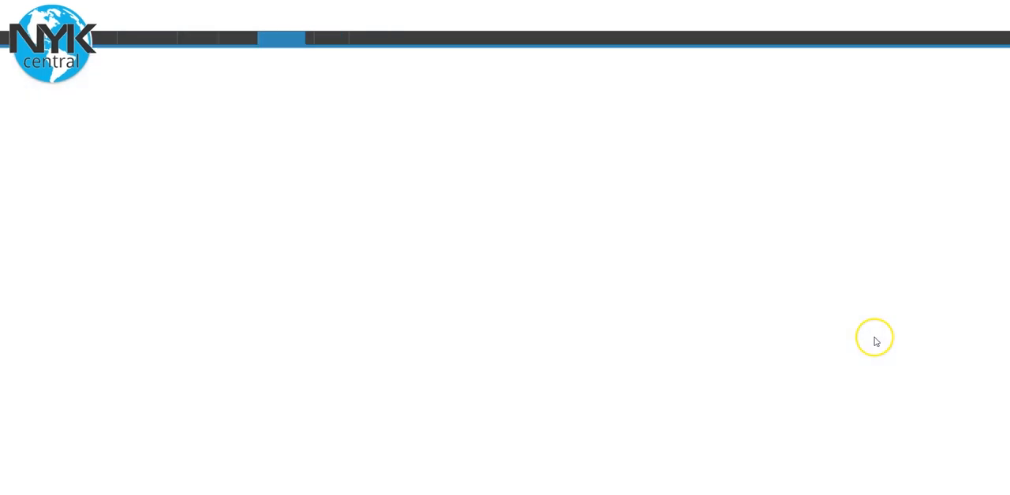
pyautogui.scroll(-2, 874, 335)
pyautogui.scroll(-2, 875, 334)
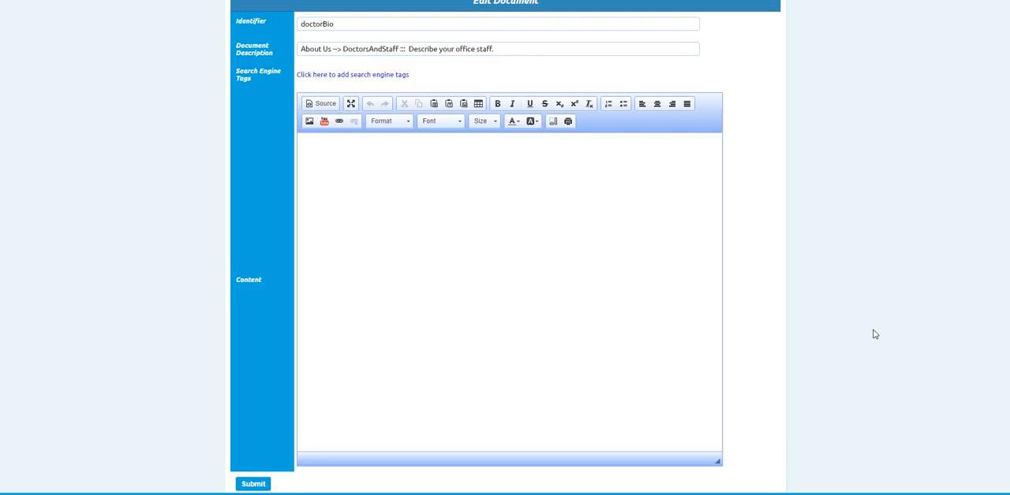
# Add the title "Meet Our Team" to the document's content and format it as Heading 1.
pyautogui.click(379, 156)
pyautogui.click(500, 199)
pyautogui.write('Meet Our Team')
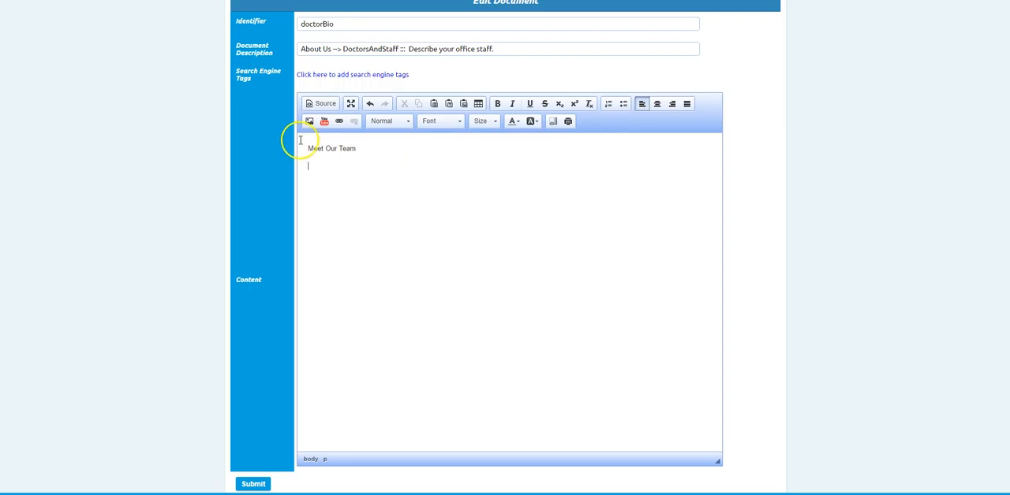
pyautogui.moveTo(360, 148); pyautogui.dragTo(295, 147)
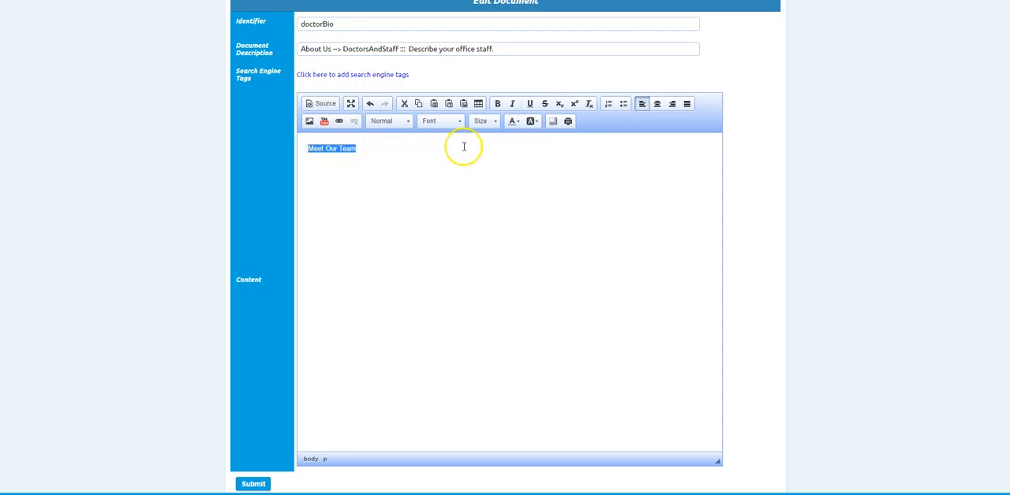
pyautogui.click(409, 122)
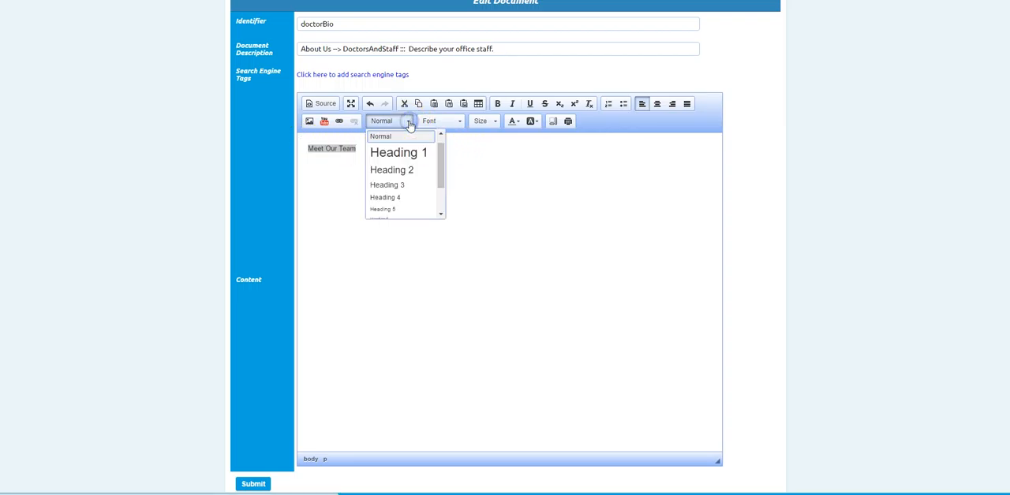
pyautogui.click(406, 152)
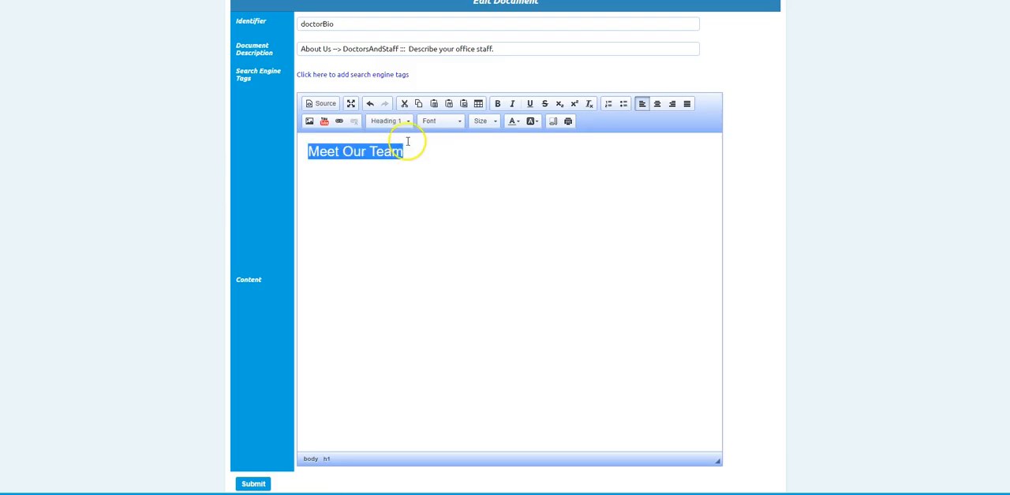
pyautogui.click(366, 183)
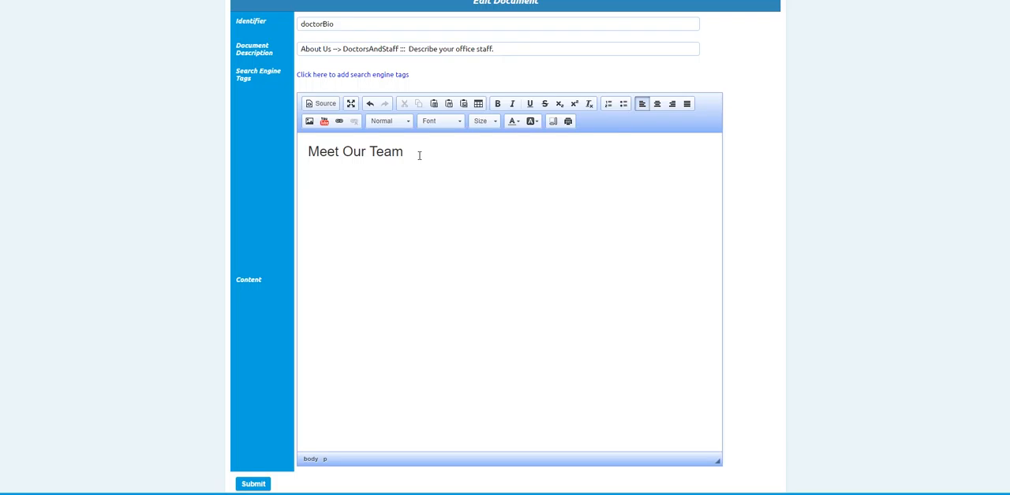
# Set up a new table below the heading with 5 rows, 2 columns and a width of 95%.
pyautogui.click(337, 178)
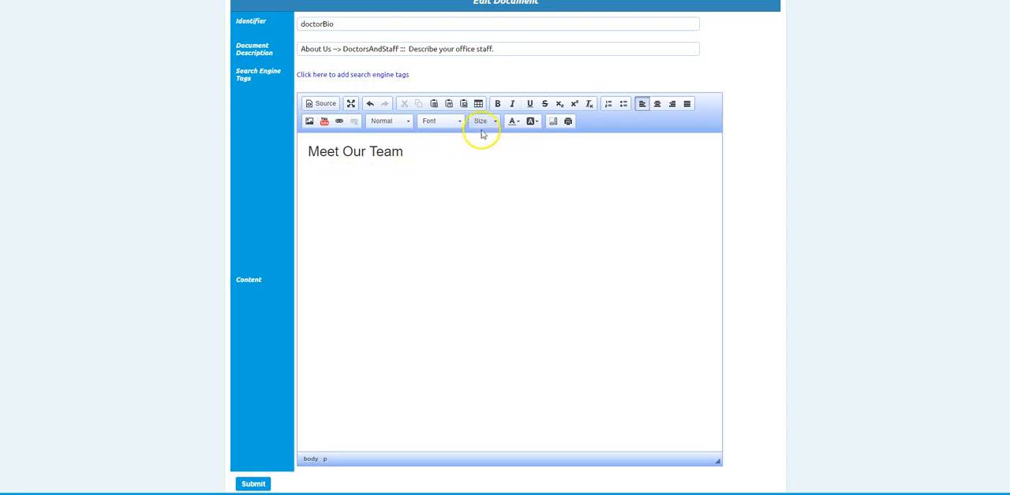
pyautogui.click(478, 104)
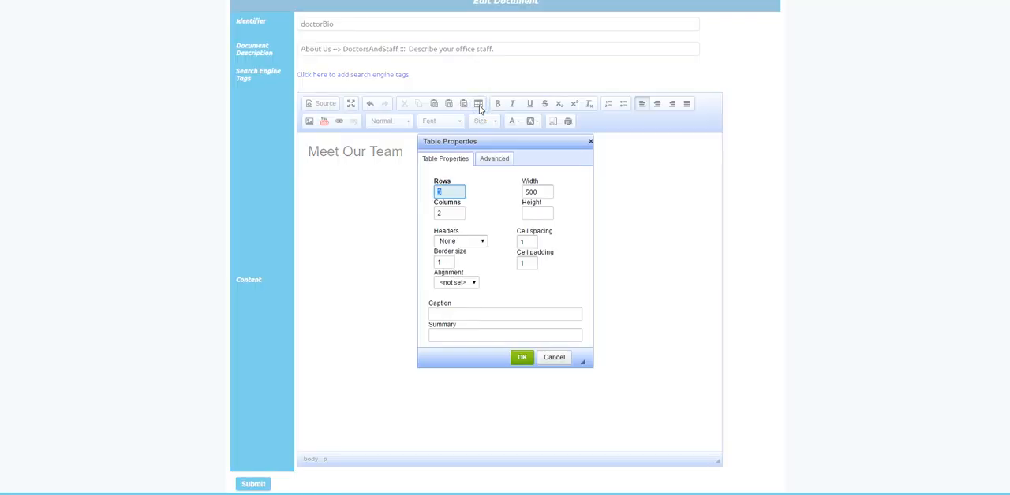
pyautogui.click(554, 358)
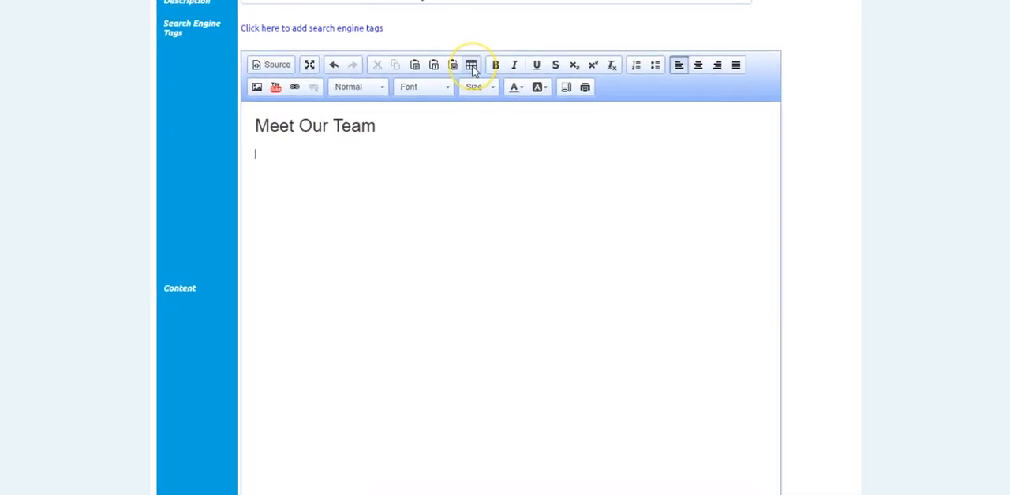
pyautogui.click(466, 34)
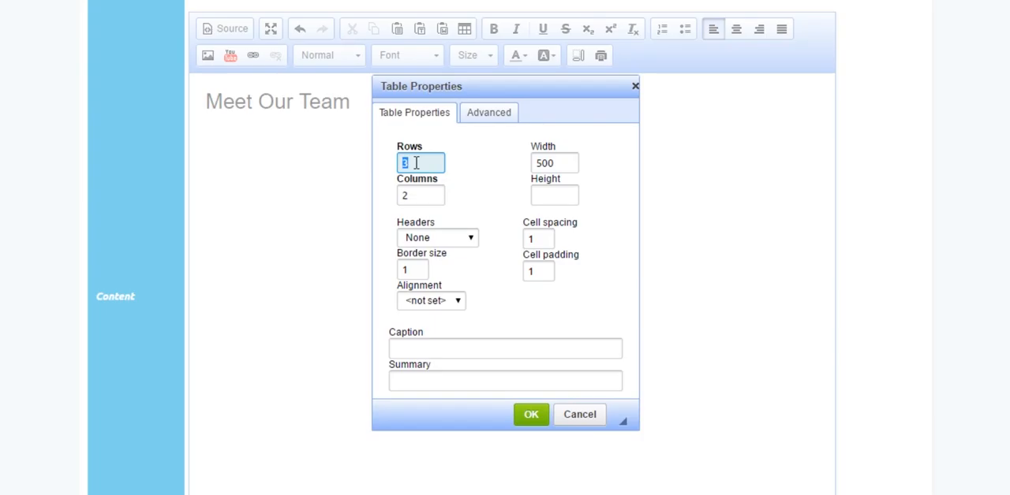
pyautogui.write('5')
pyautogui.click(557, 164)
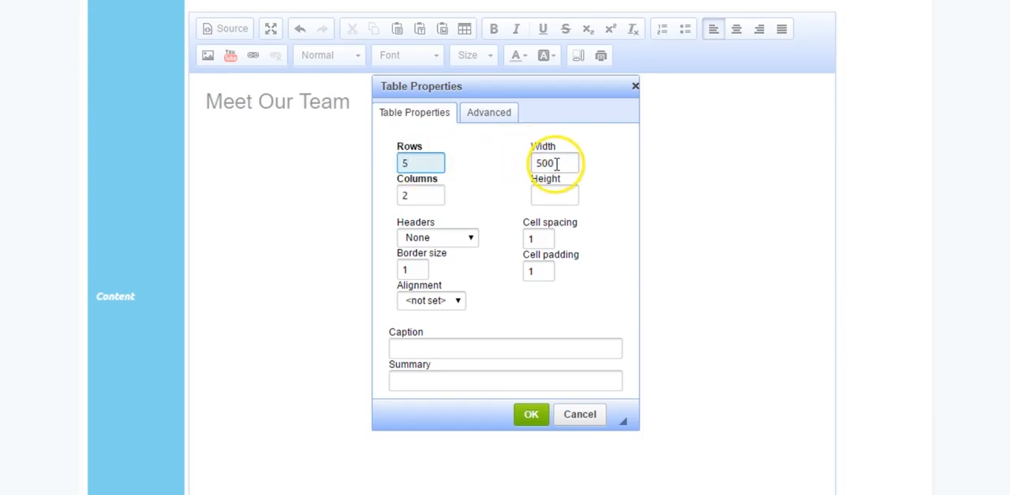
pyautogui.moveTo(559, 163); pyautogui.dragTo(530, 161)
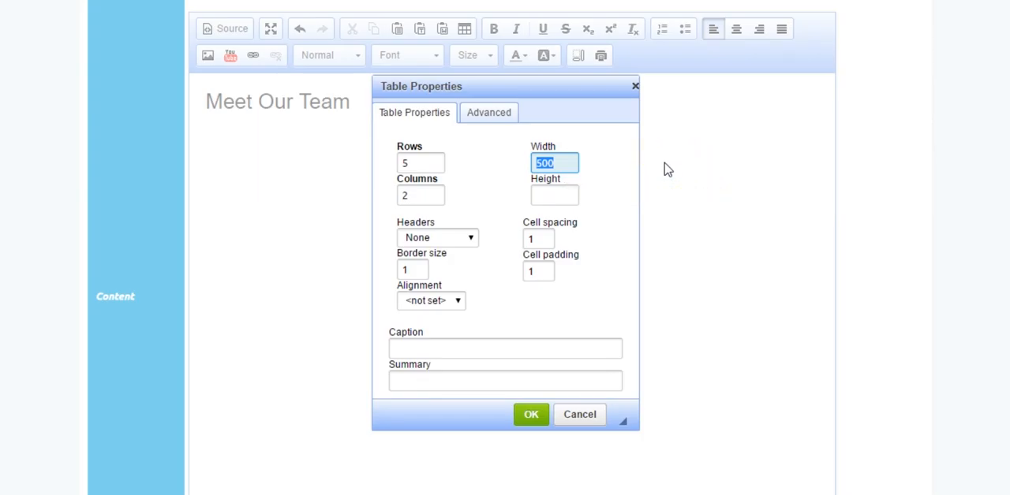
pyautogui.write('95%')
pyautogui.click(415, 194)
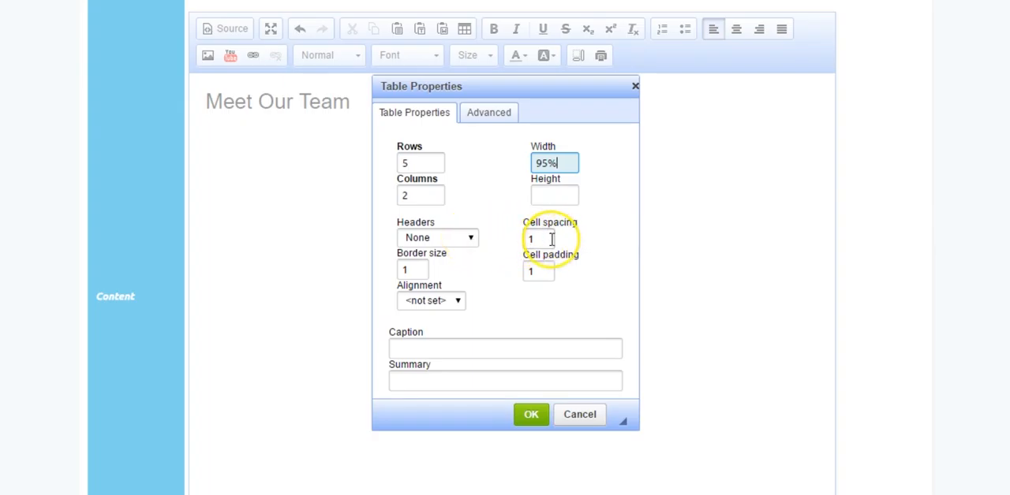
# Set the table's cell spacing, cell padding and border size to 6, align it to the center and insert it.
pyautogui.moveTo(541, 238); pyautogui.dragTo(514, 233)
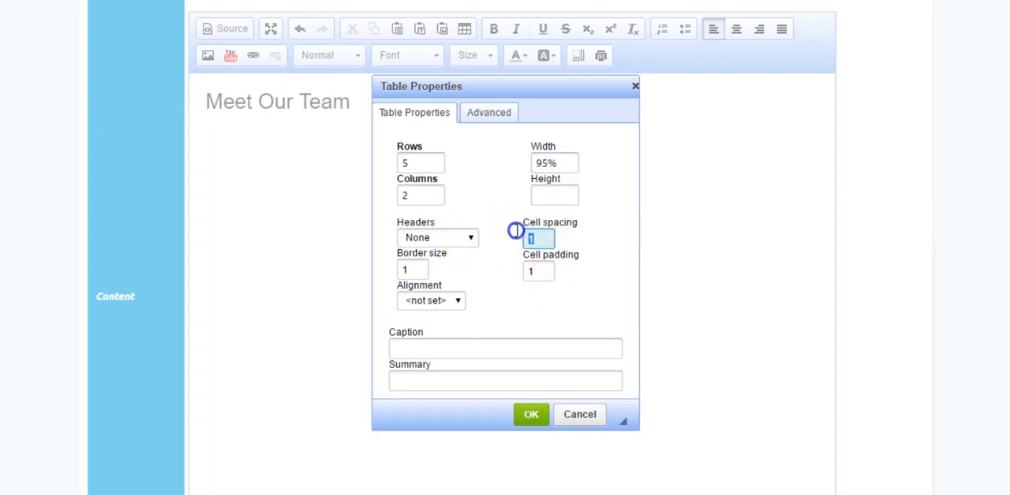
pyautogui.write('6')
pyautogui.moveTo(543, 271); pyautogui.dragTo(511, 272)
pyautogui.write('6')
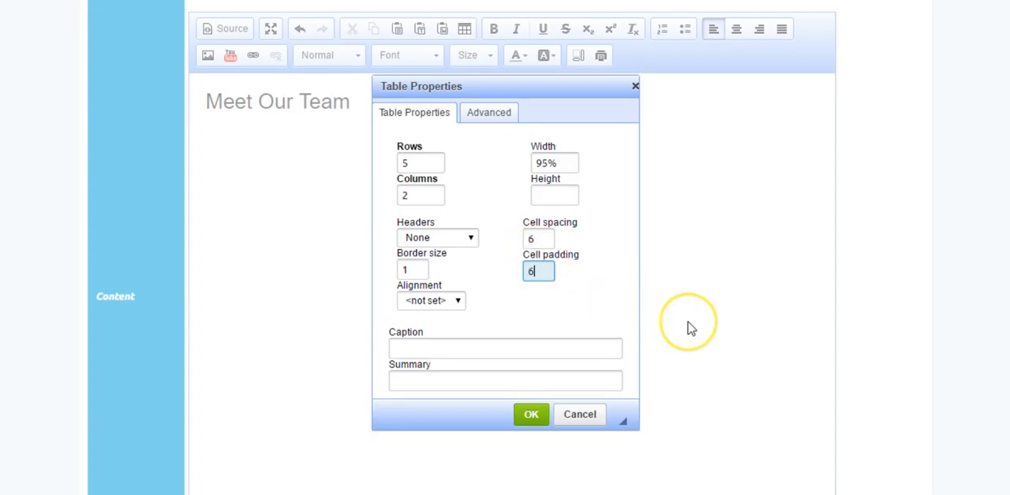
pyautogui.moveTo(415, 270); pyautogui.dragTo(400, 271)
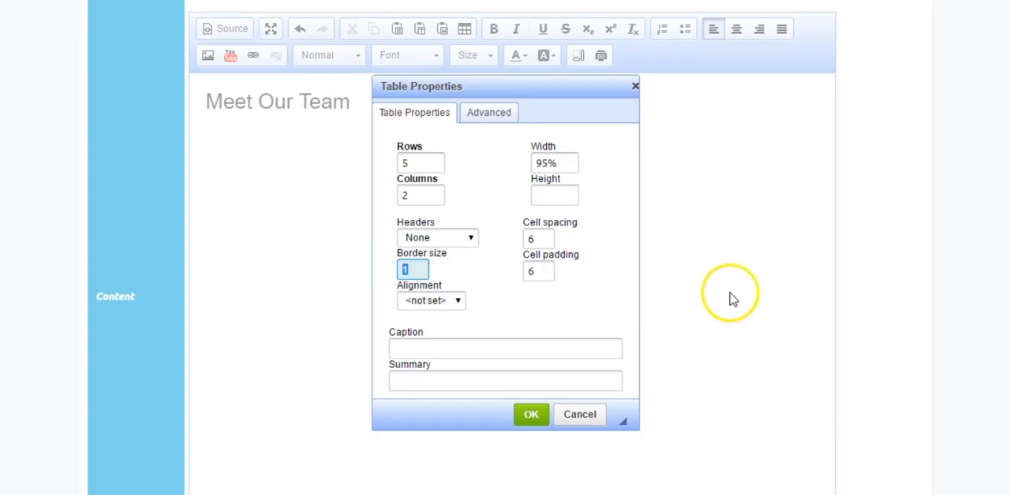
pyautogui.write('6')
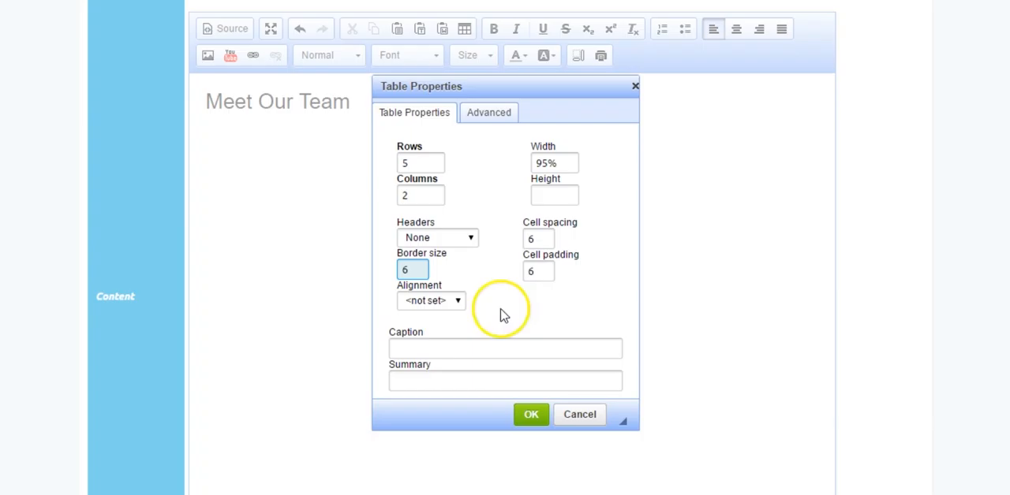
pyautogui.click(458, 302)
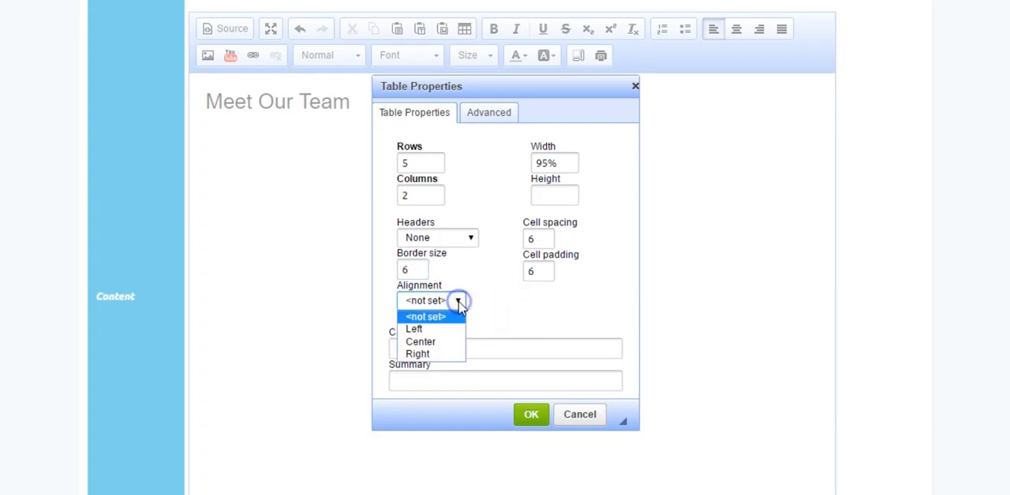
pyautogui.click(430, 341)
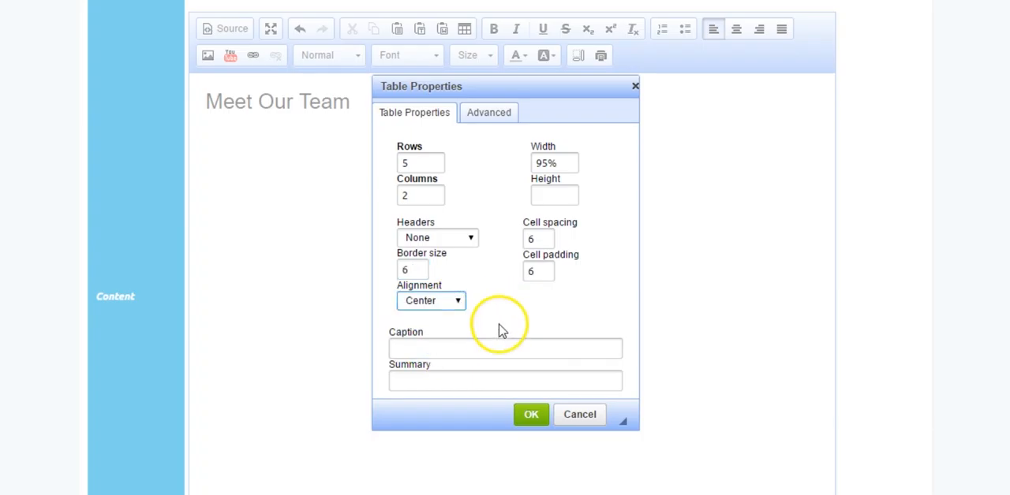
pyautogui.click(532, 416)
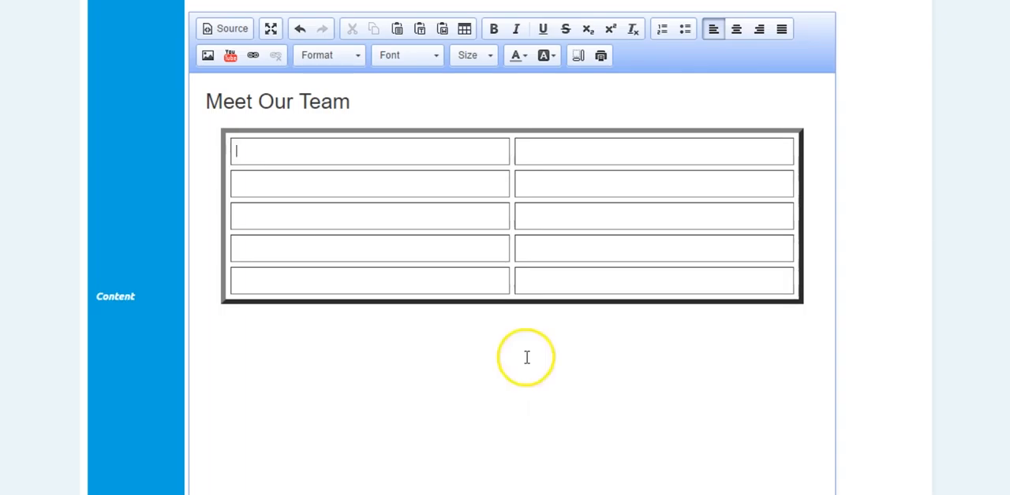
# Change the inserted table's border size to 0.
pyautogui.rightClick(341, 150)
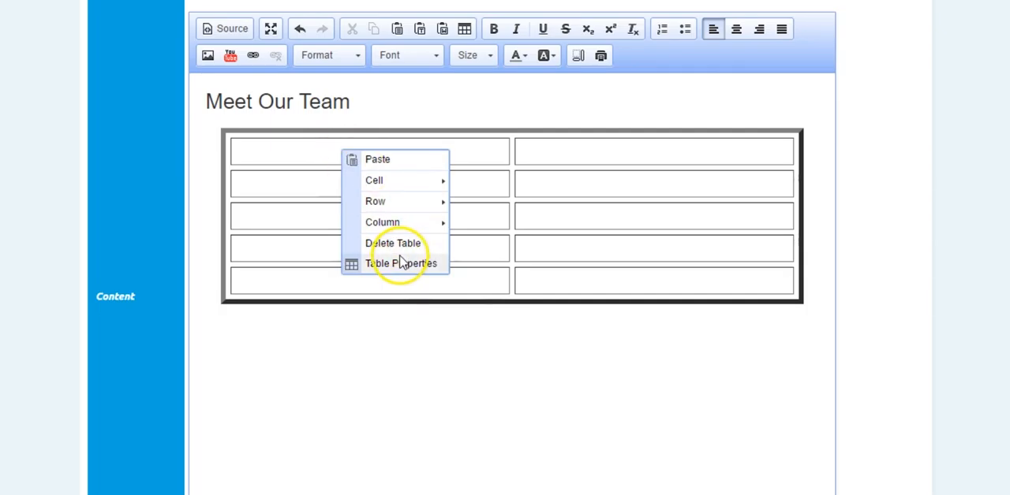
pyautogui.click(398, 265)
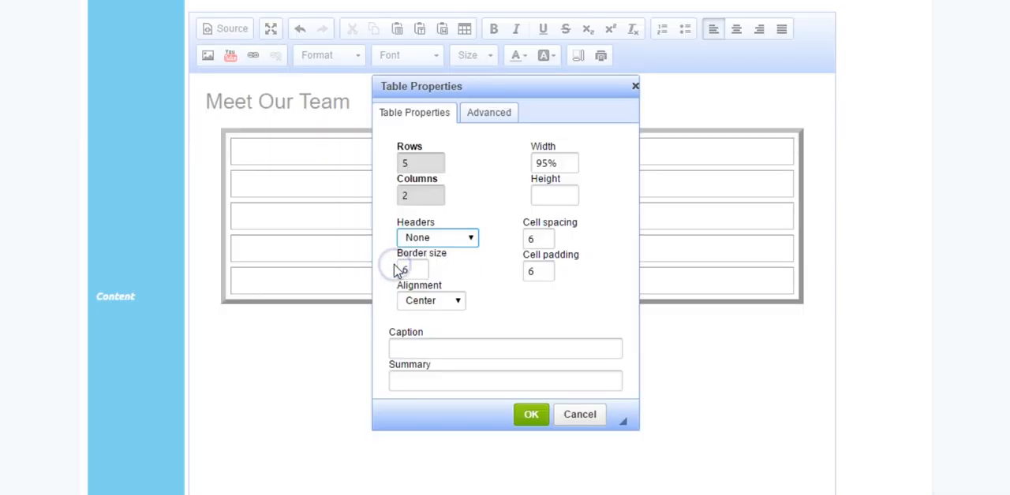
pyautogui.doubleClick(402, 270)
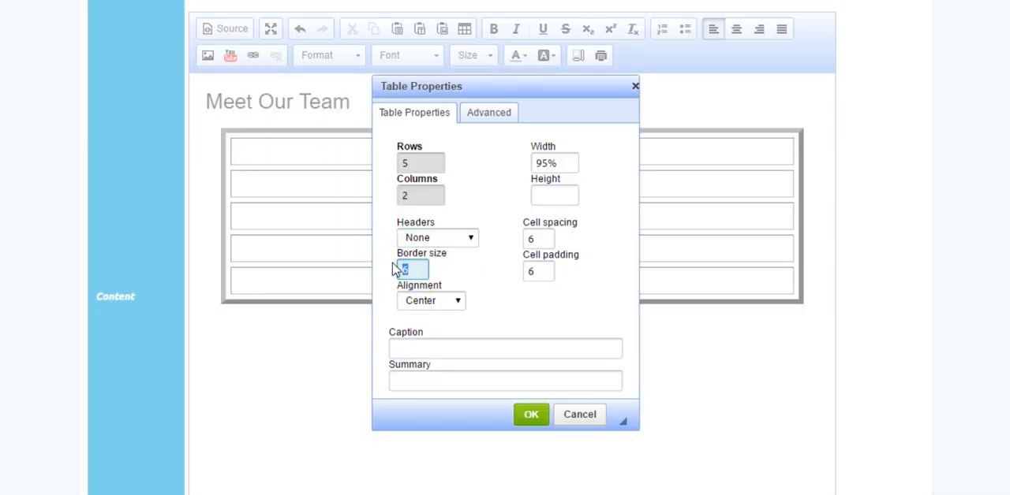
pyautogui.write('0')
pyautogui.click(544, 416)
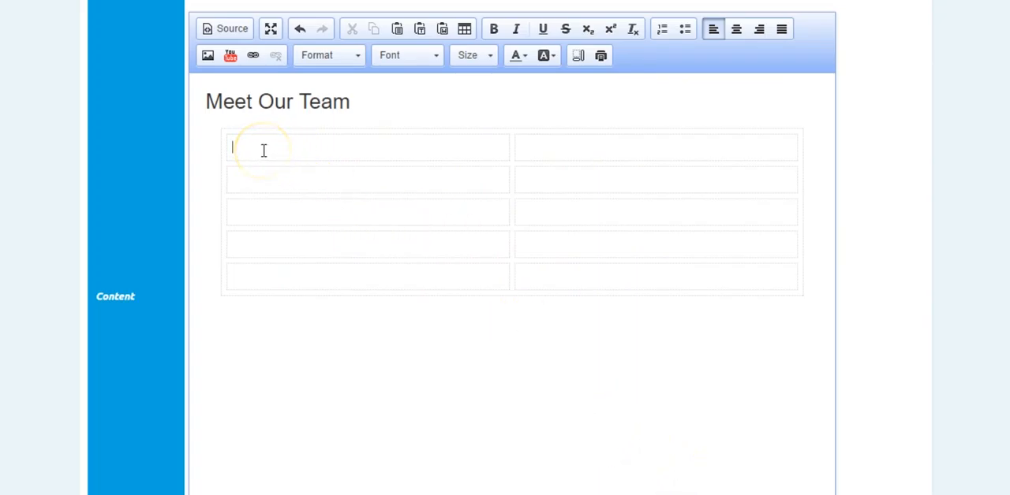
# Enter the sample doctor's name with the title "Dr." in the second cell of the table's first row.
pyautogui.click(573, 150)
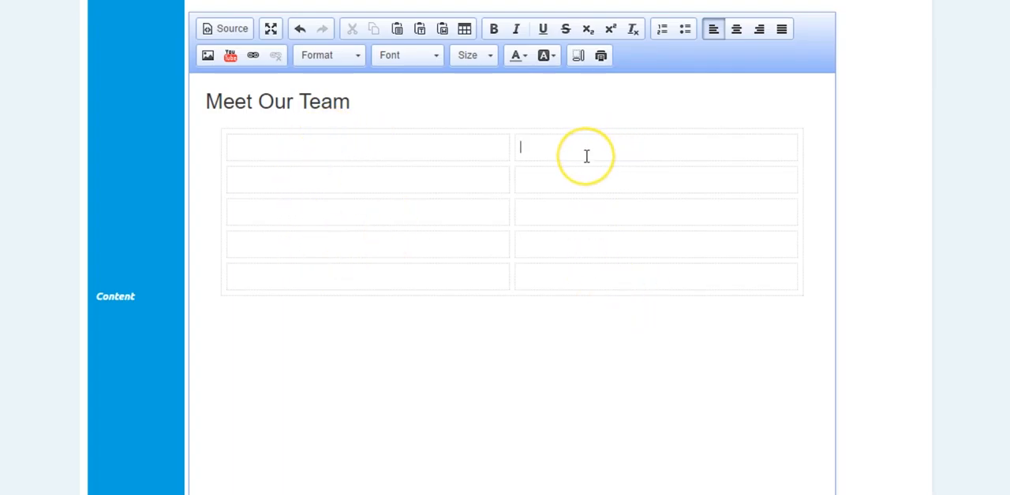
pyautogui.write('Dr')
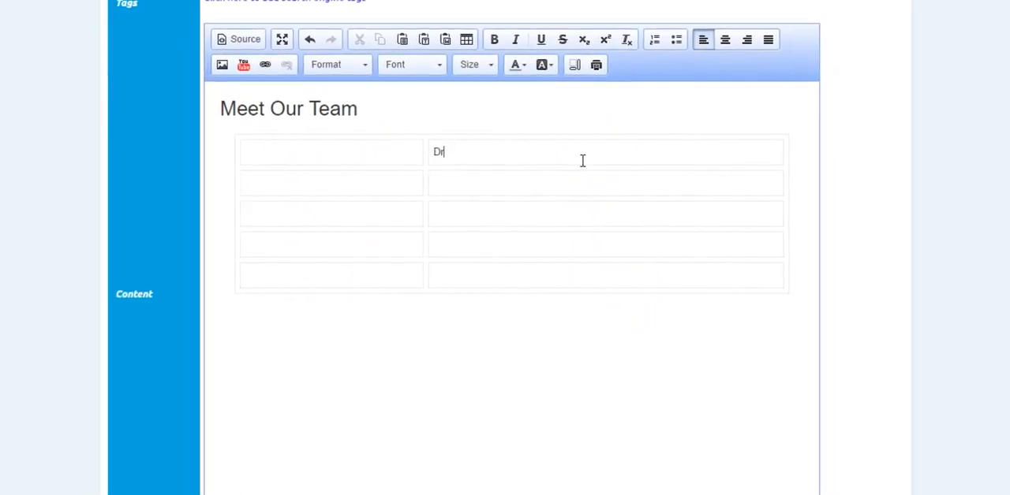
pyautogui.write('. Obe')
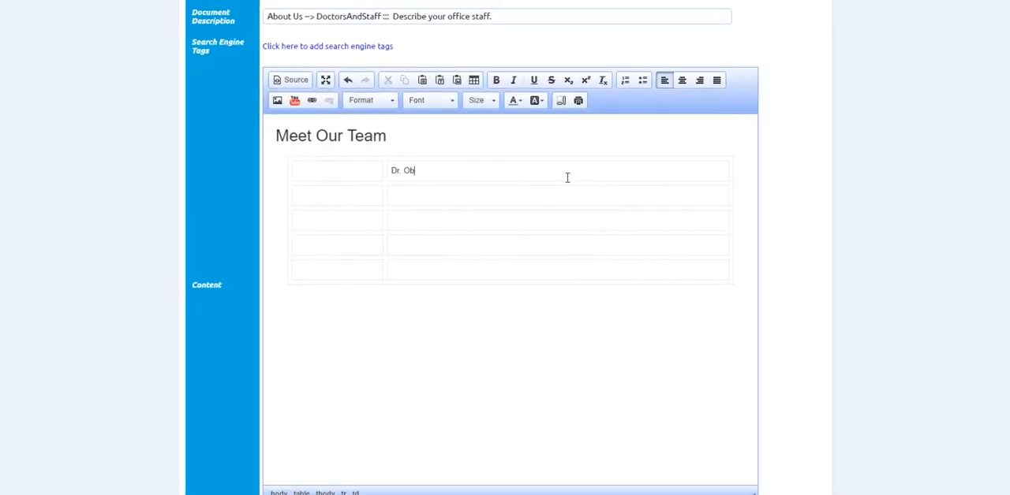
pyautogui.write('won ')
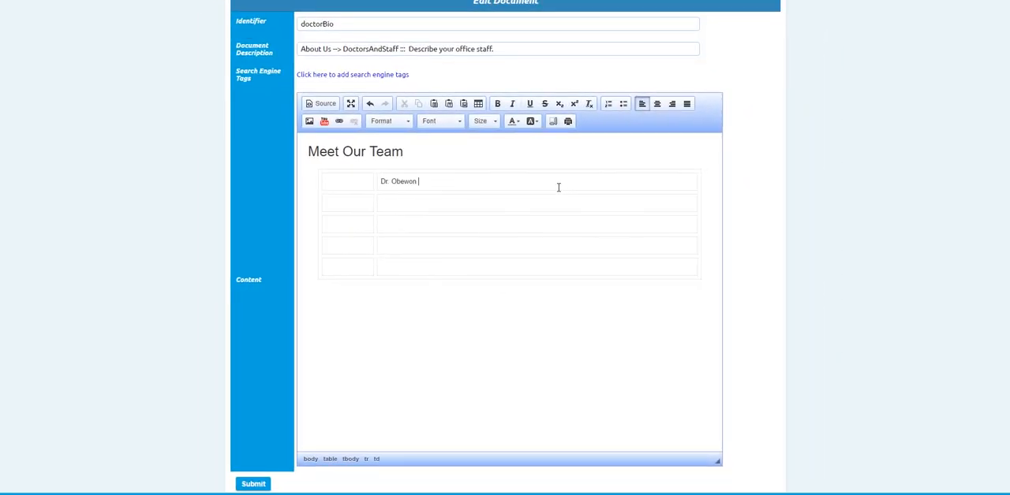
pyautogui.write('Adjuster')
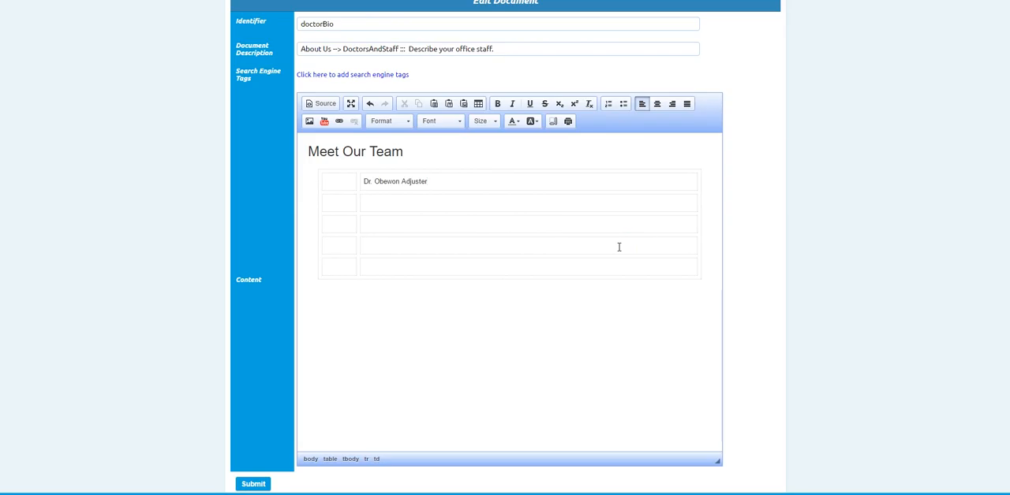
# Add the text "he is a good adjustor" after the doctor's name in the first table row.
pyautogui.click(342, 183)
pyautogui.click(433, 180)
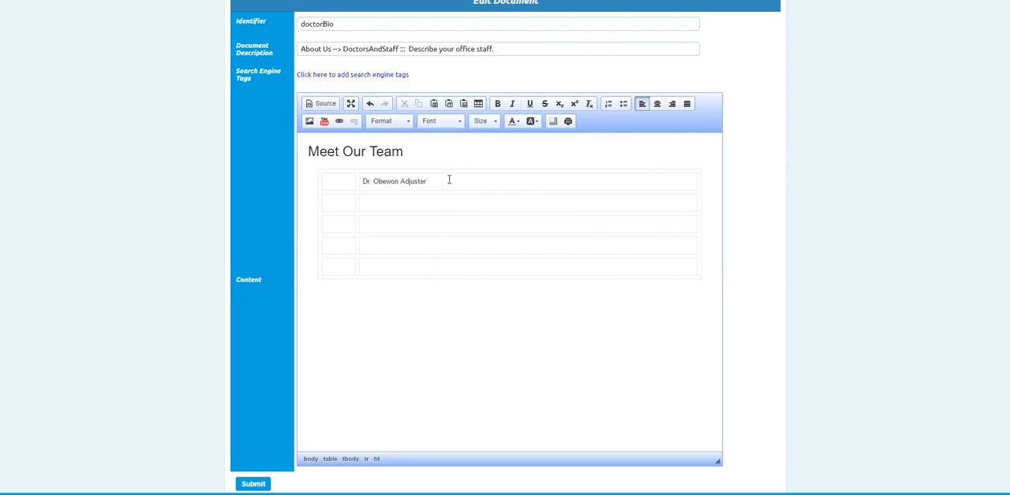
pyautogui.write('he is a good adjustor')
# Upload Sample-person-3.jpg and insert it at its original size in the first cell of the table's first row.
pyautogui.click(333, 182)
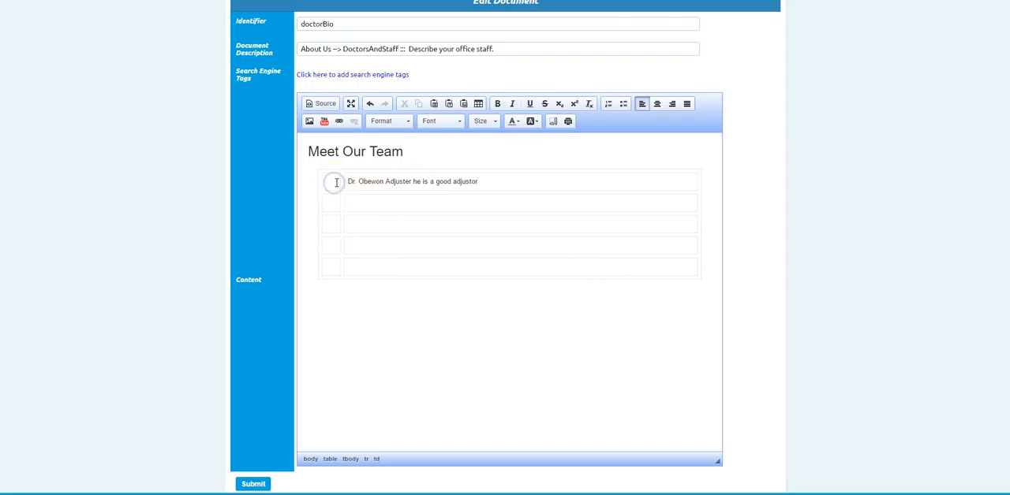
pyautogui.click(309, 122)
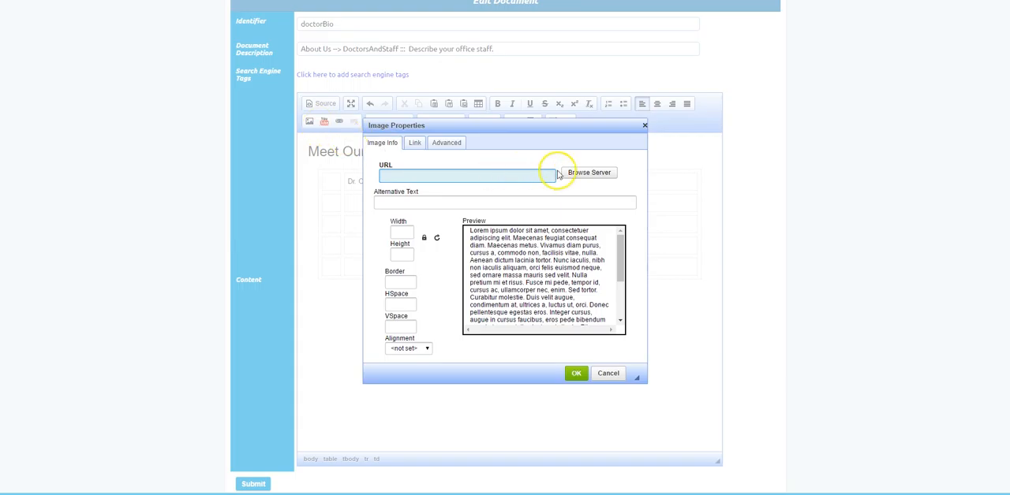
pyautogui.click(590, 173)
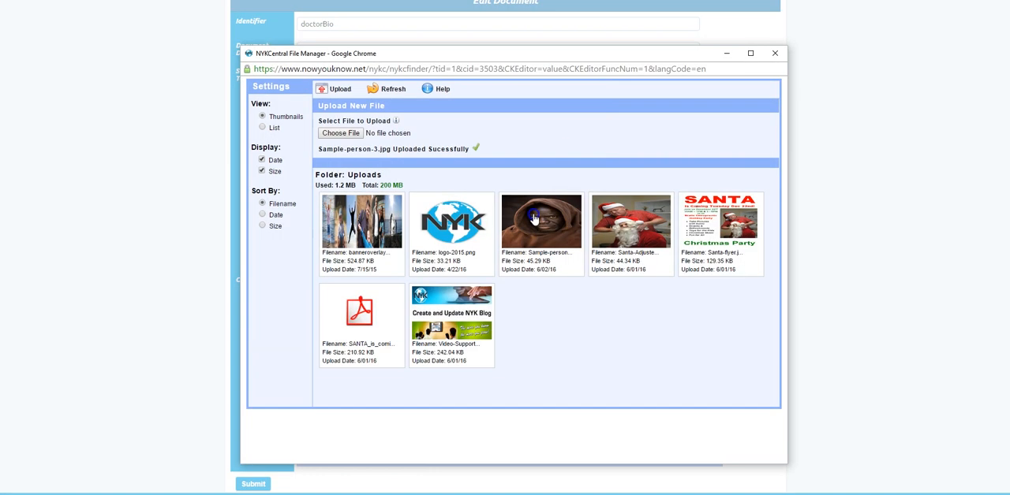
pyautogui.click(534, 219)
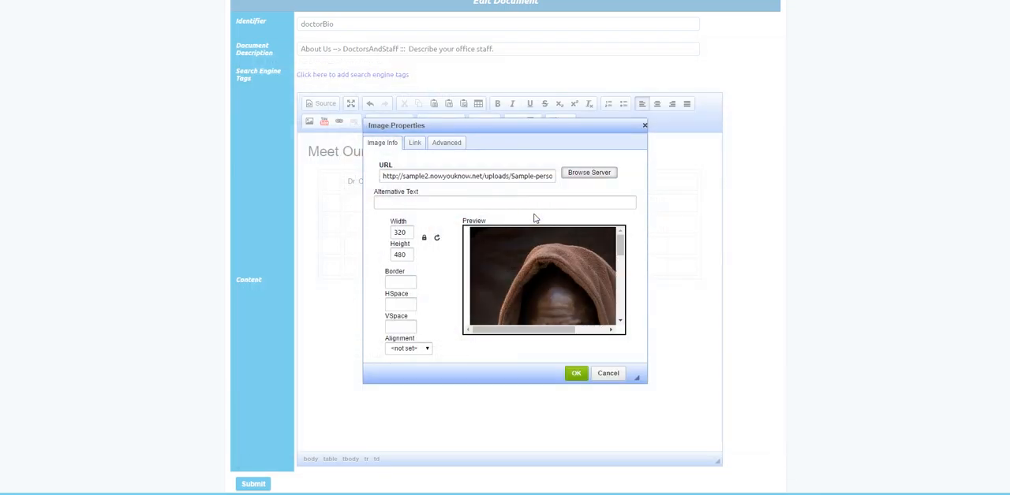
pyautogui.click(575, 377)
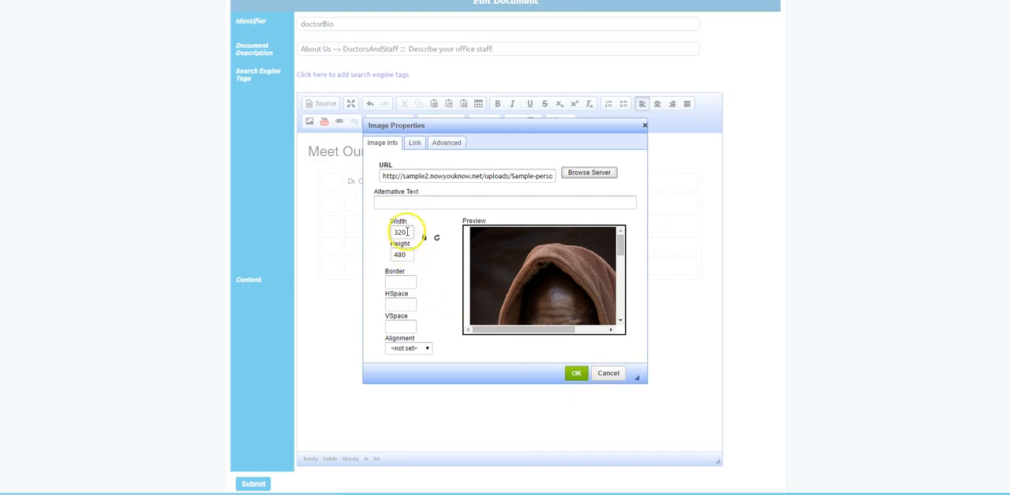
pyautogui.click(576, 374)
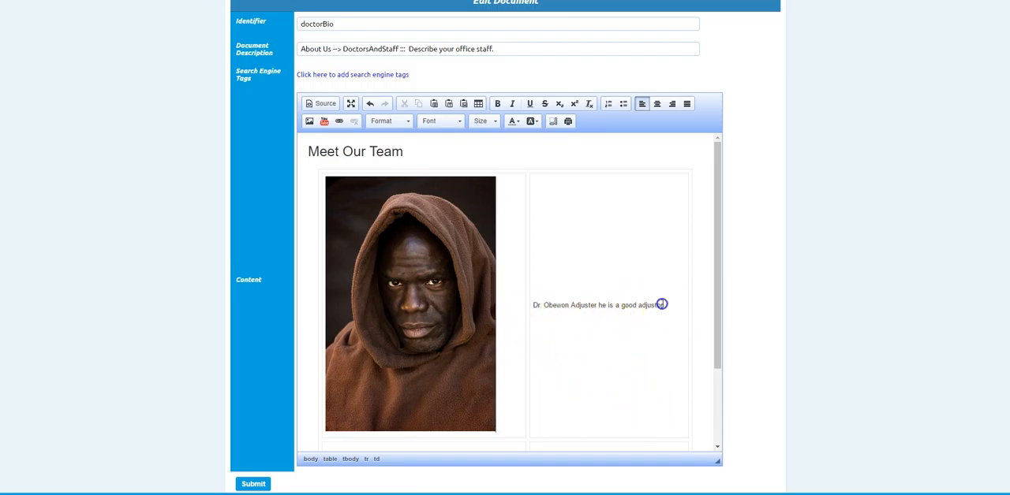
# Format the doctor's description in the table's first row as Heading 3.
pyautogui.moveTo(663, 305); pyautogui.dragTo(534, 305)
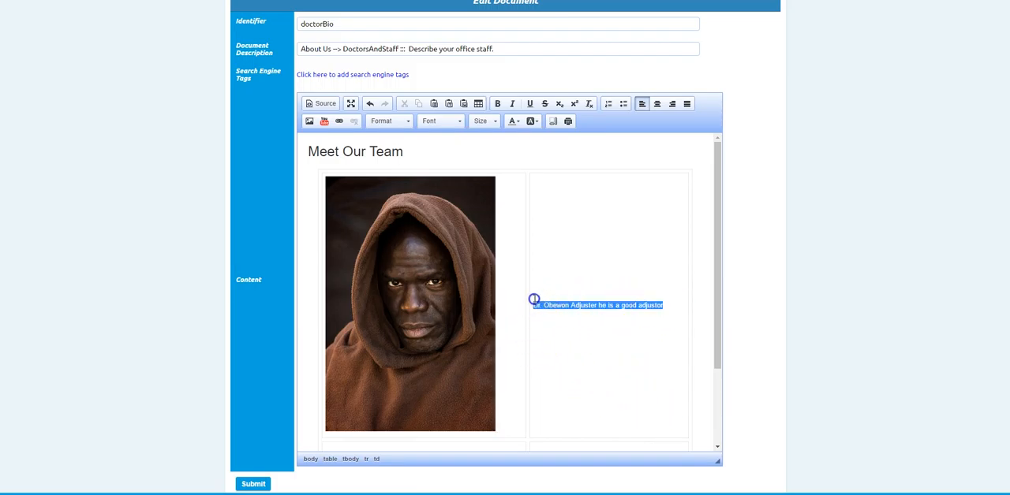
pyautogui.click(411, 123)
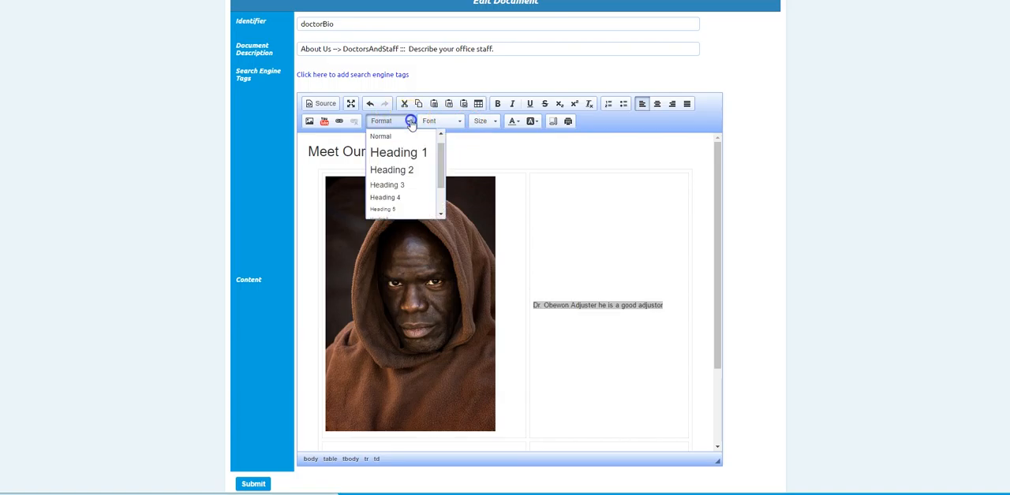
pyautogui.click(387, 184)
pyautogui.click(670, 306)
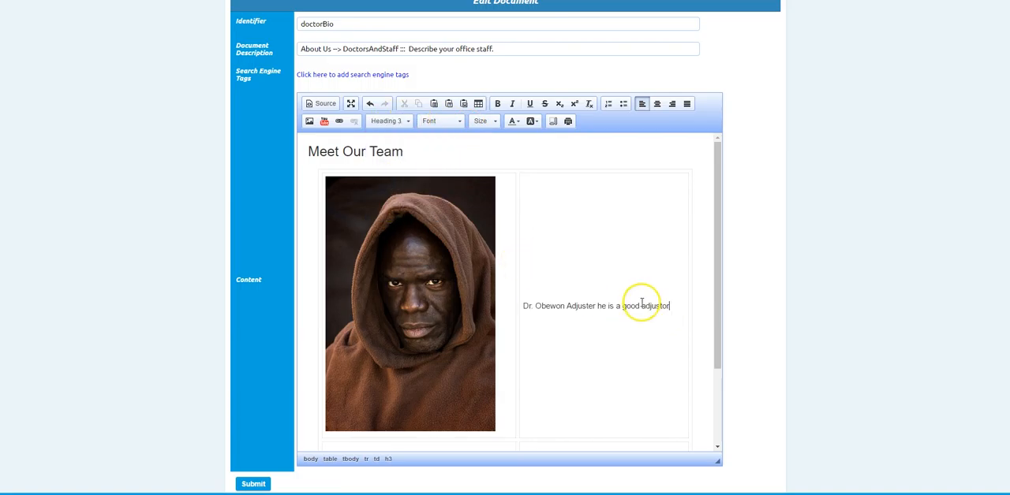
# Enter the second sample doctor's name with the title "Dr." in the second cell of the table's second row.
pyautogui.scroll(-3, 640, 302)
pyautogui.click(459, 315)
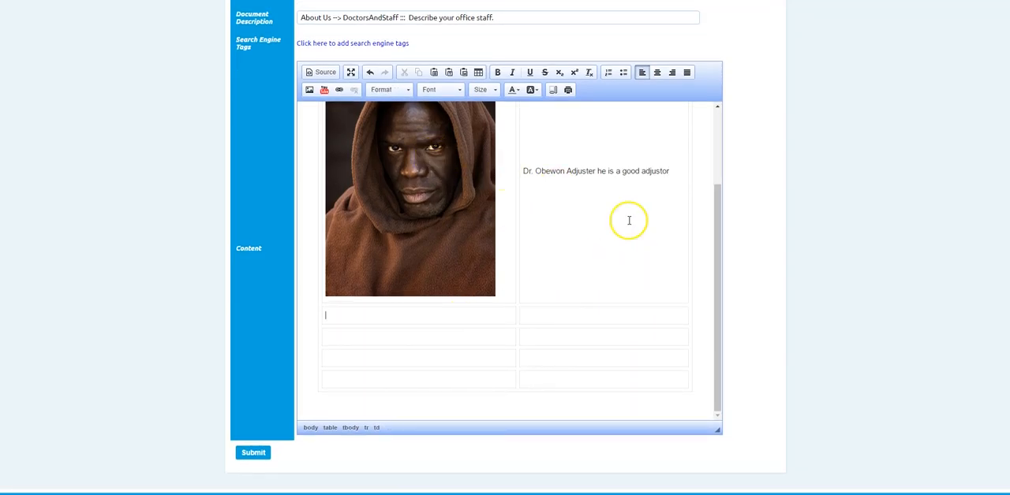
pyautogui.click(551, 317)
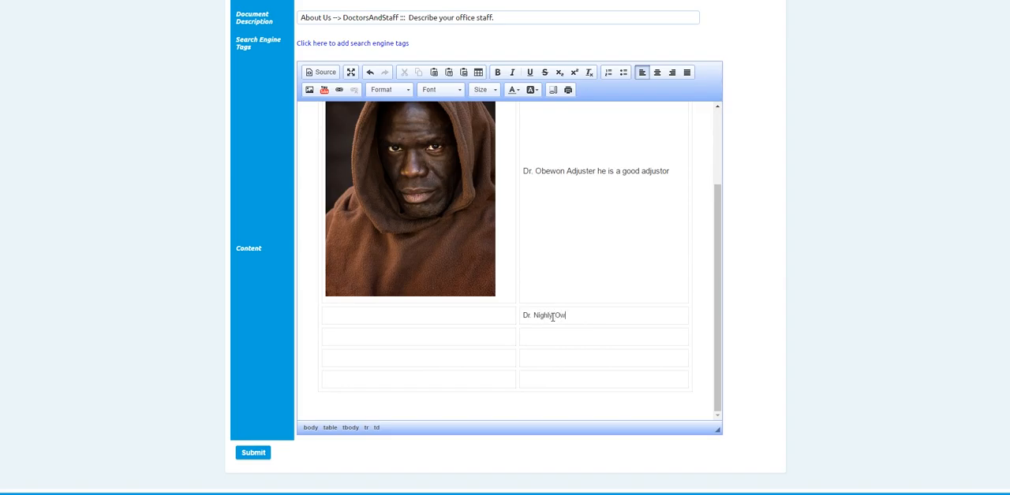
# Insert the sample photo of the red-haired woman in black from the server in the first cell of the second row.
pyautogui.click(406, 316)
pyautogui.click(309, 89)
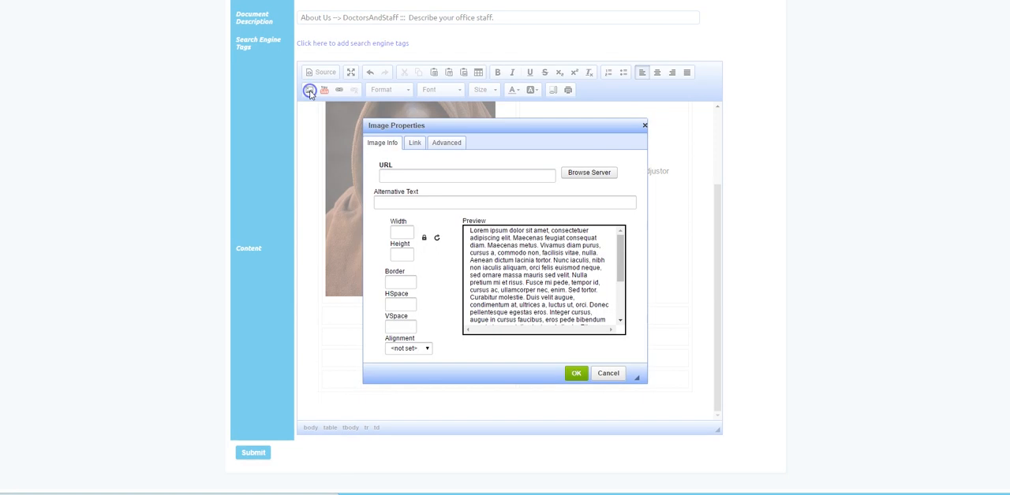
pyautogui.click(601, 172)
pyautogui.click(533, 228)
pyautogui.click(541, 278)
pyautogui.scroll(-3, 542, 276)
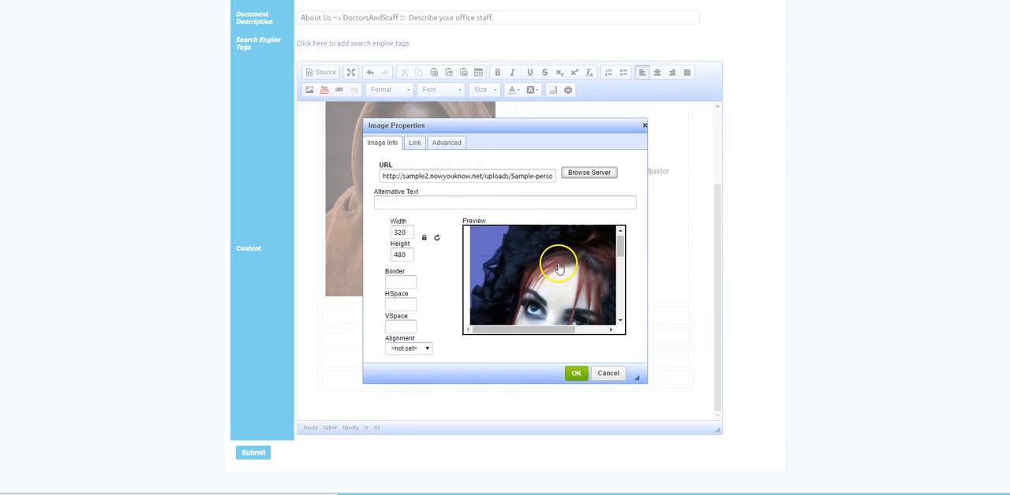
pyautogui.click(584, 377)
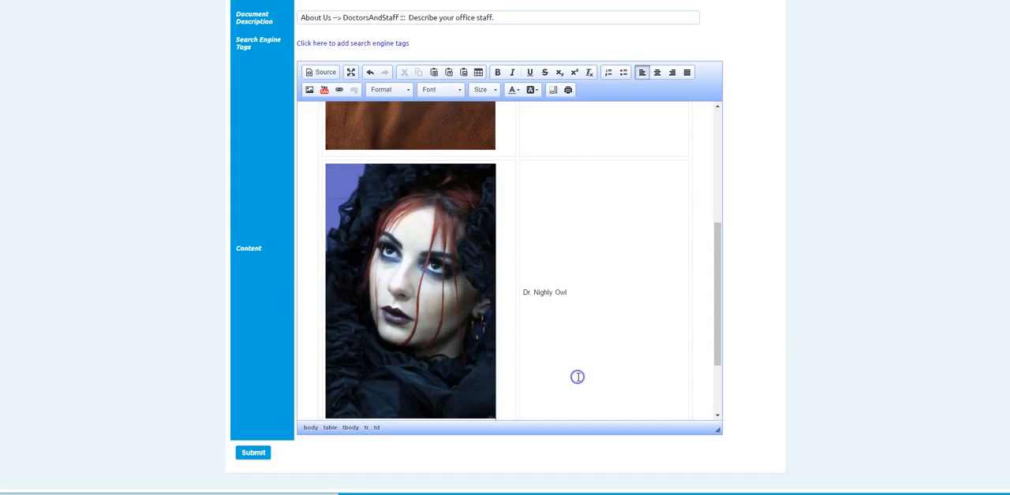
# Format the doctor's name in the table's second row as Heading 3.
pyautogui.moveTo(575, 293); pyautogui.dragTo(524, 294)
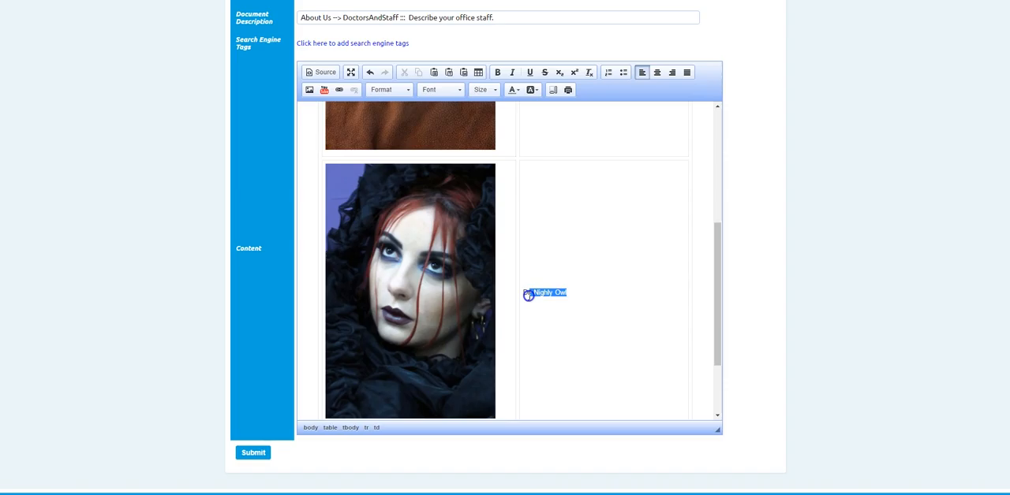
pyautogui.click(408, 90)
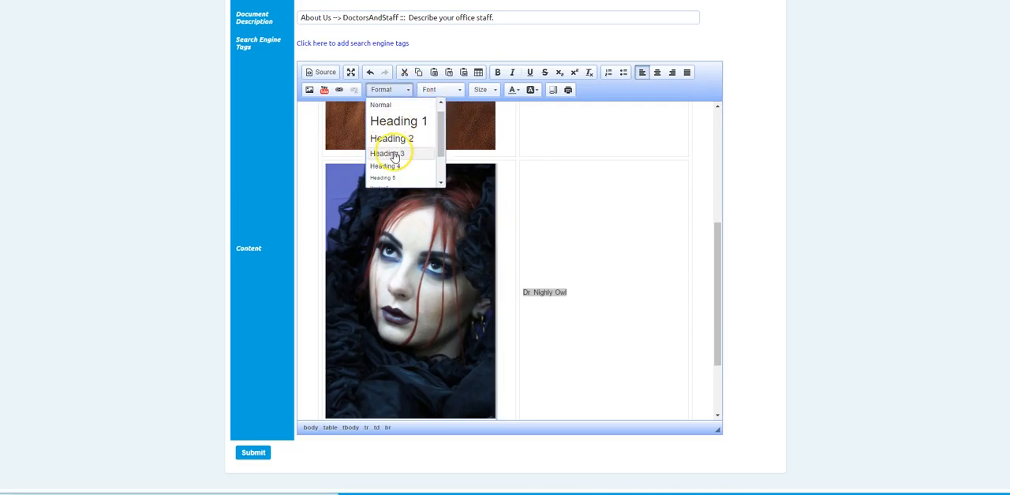
pyautogui.click(393, 160)
pyautogui.click(516, 297)
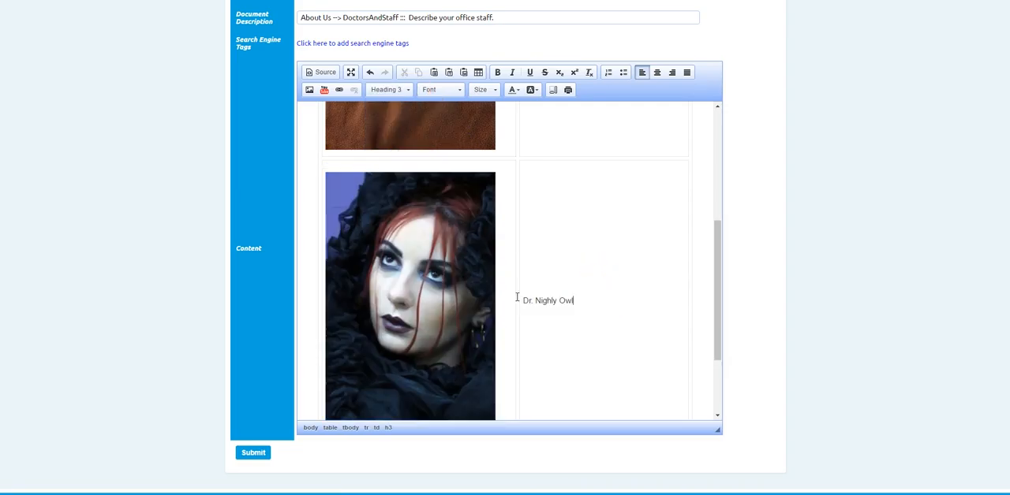
# Upload Sample-person-1.jpg and insert it in the first cell of the table's third row.
pyautogui.scroll(-2, 606, 283)
pyautogui.click(399, 341)
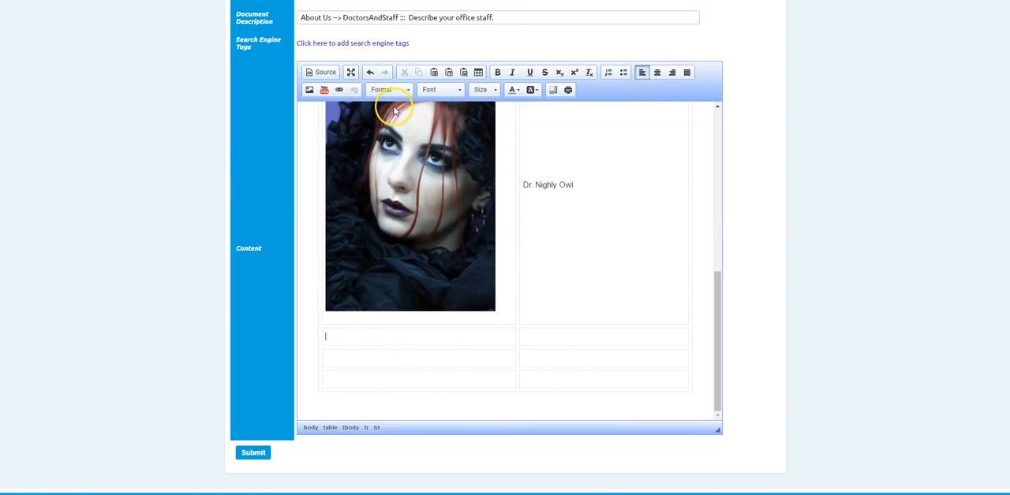
pyautogui.click(309, 89)
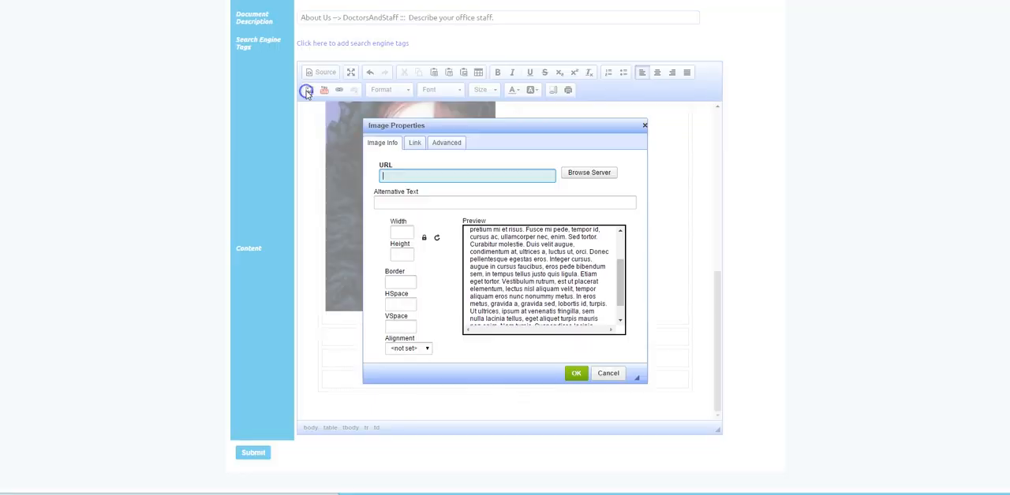
pyautogui.click(600, 172)
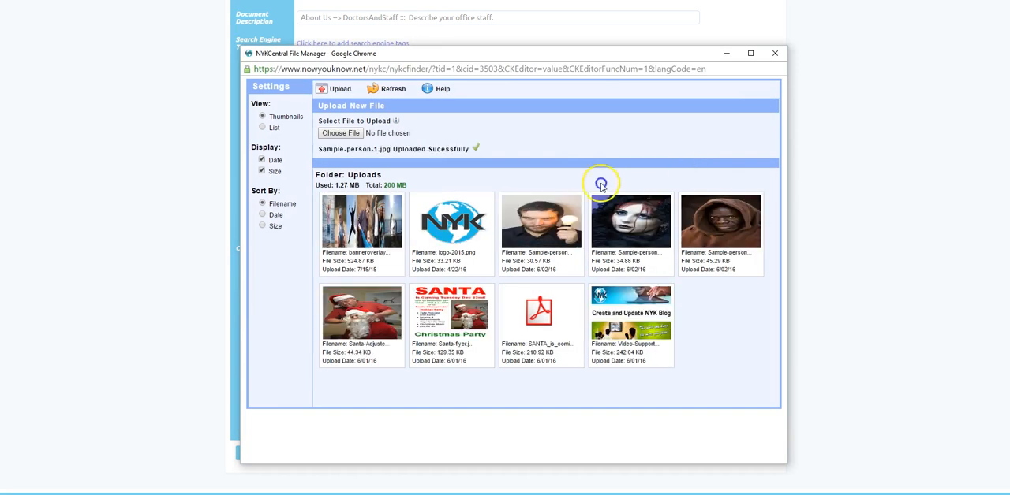
pyautogui.click(550, 225)
pyautogui.click(575, 374)
# Enter the staff member's name followed by "- x-ray tech" in the second cell of the third row.
pyautogui.click(570, 300)
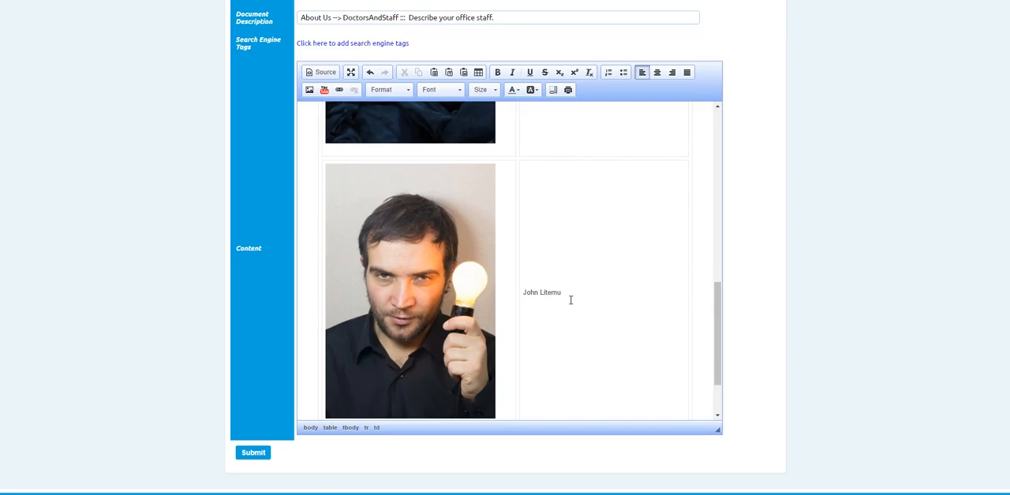
pyautogui.moveTo(579, 284); pyautogui.dragTo(539, 291)
pyautogui.click(585, 293)
# Upload Sample-person-5.jpg and insert it in the first cell of the table's fourth row.
pyautogui.scroll(-2, 604, 282)
pyautogui.click(430, 358)
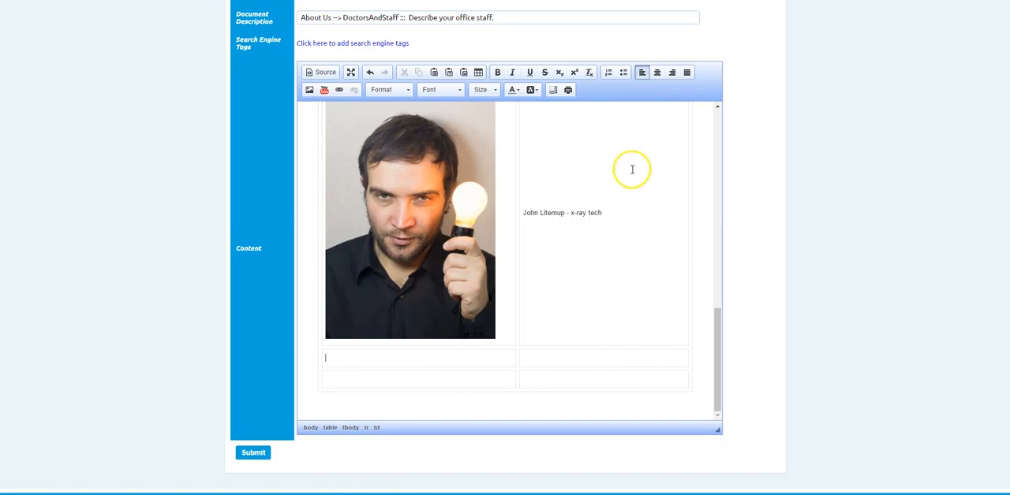
pyautogui.click(310, 90)
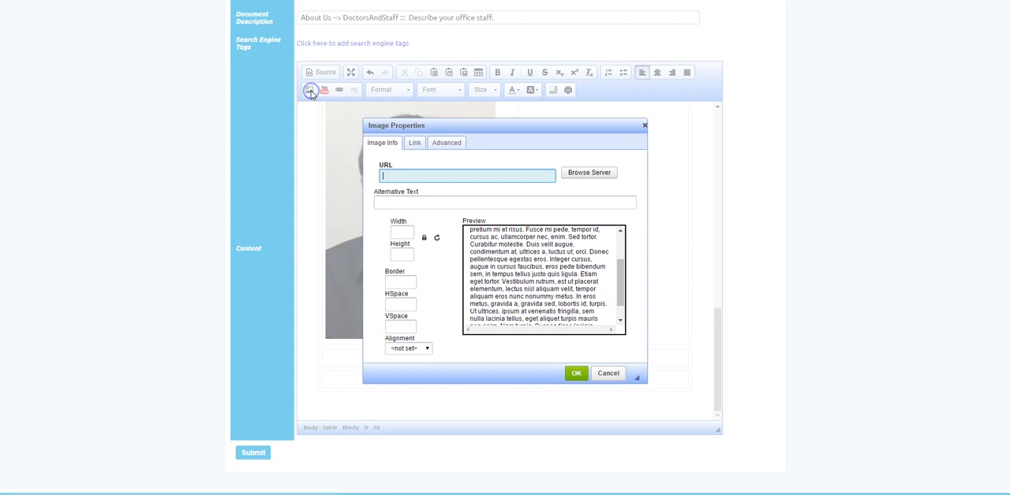
pyautogui.click(583, 175)
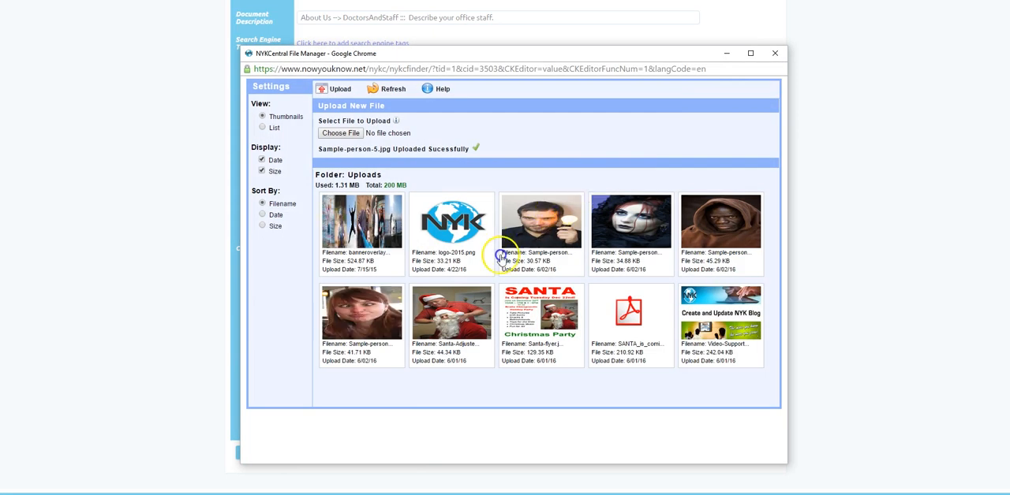
pyautogui.click(365, 309)
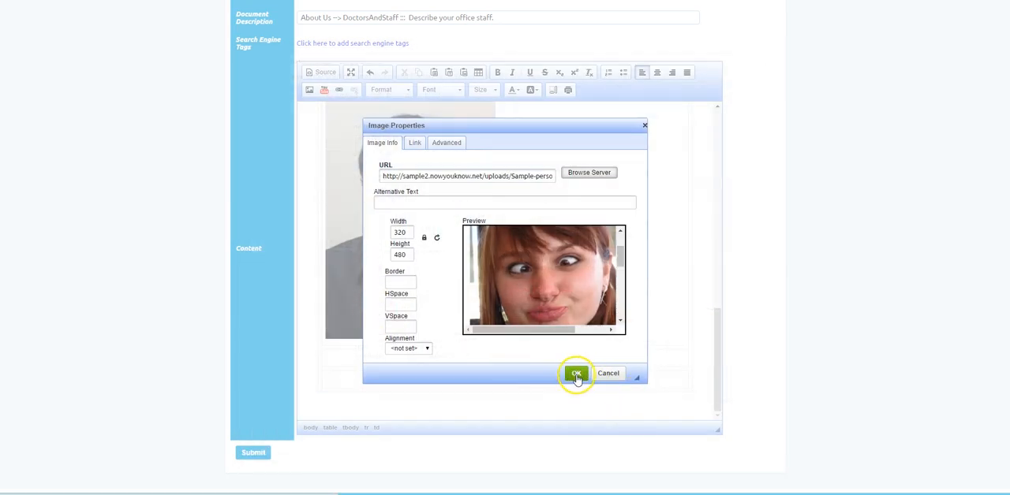
pyautogui.click(576, 373)
# Enter the staff member's name followed by "- Insurance" in the fourth row and format the line as Heading 3.
pyautogui.click(599, 230)
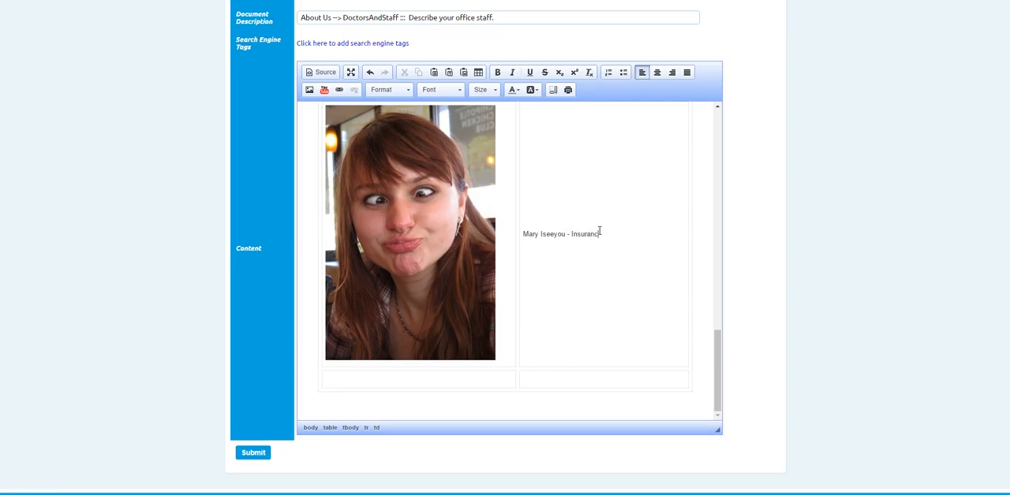
pyautogui.moveTo(601, 233); pyautogui.dragTo(521, 237)
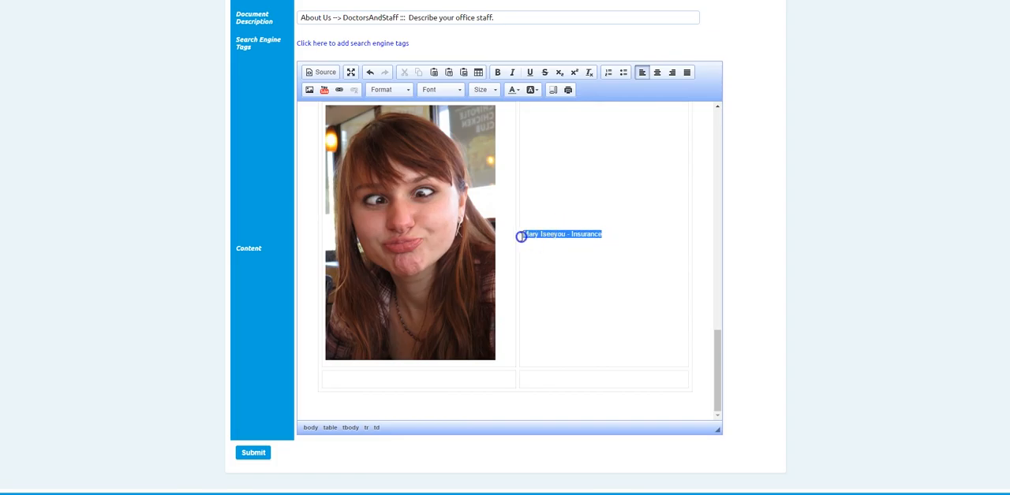
pyautogui.click(406, 90)
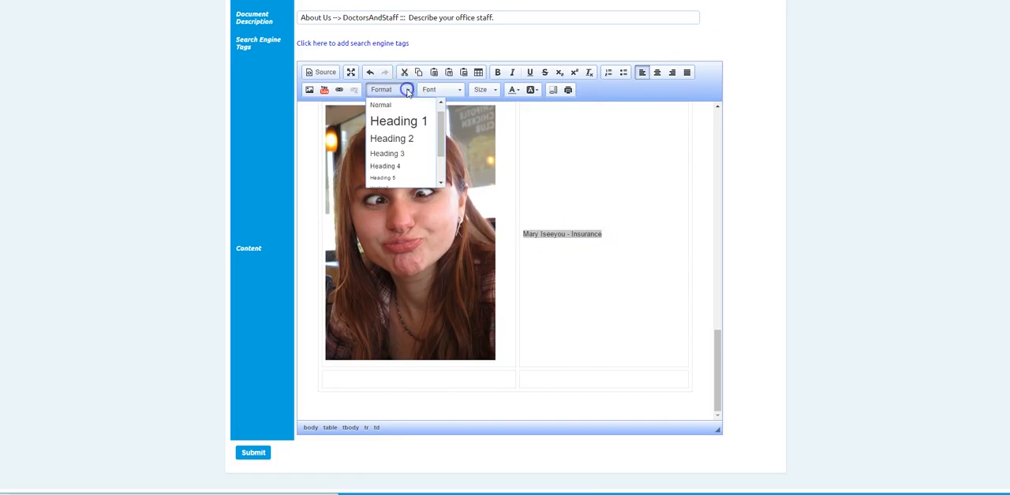
pyautogui.click(384, 153)
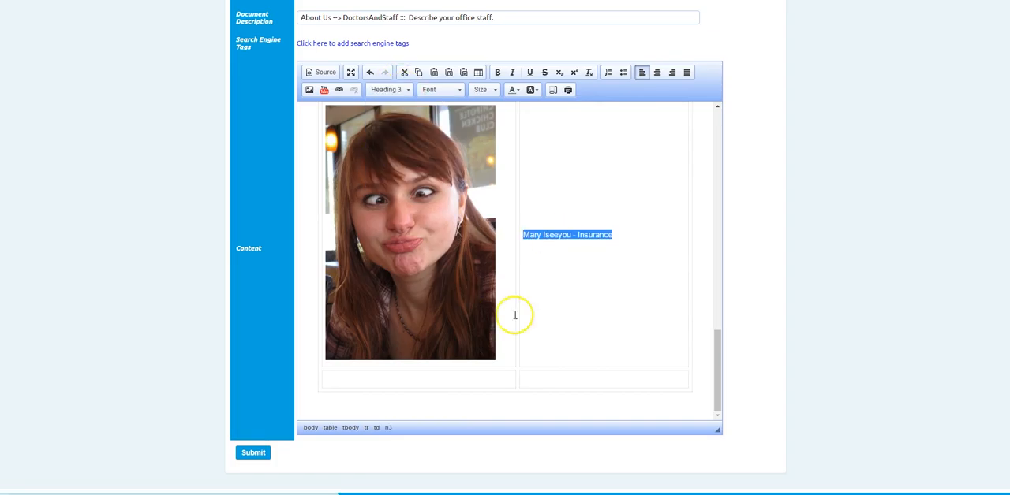
# Upload Sample-person-4.jpg and insert it in the first cell of the table's fifth row.
pyautogui.click(397, 385)
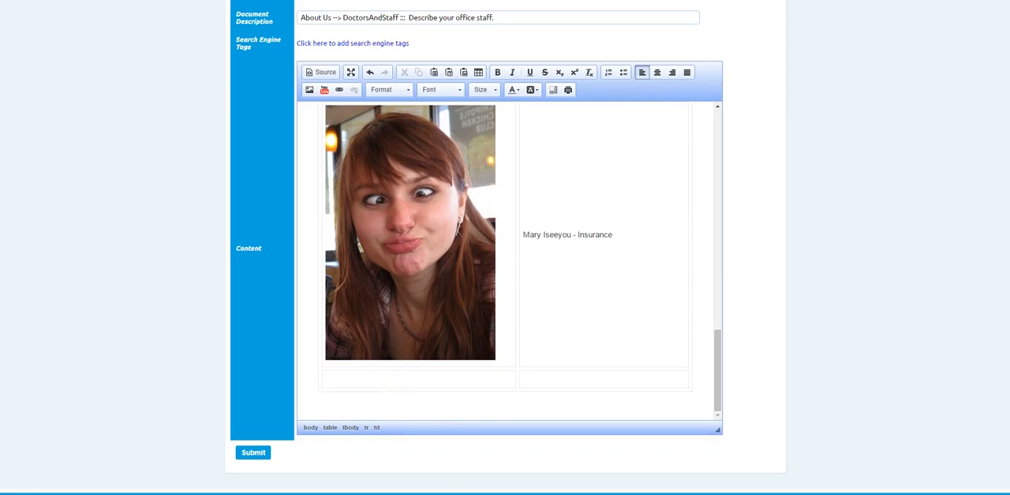
pyautogui.click(309, 89)
pyautogui.click(584, 172)
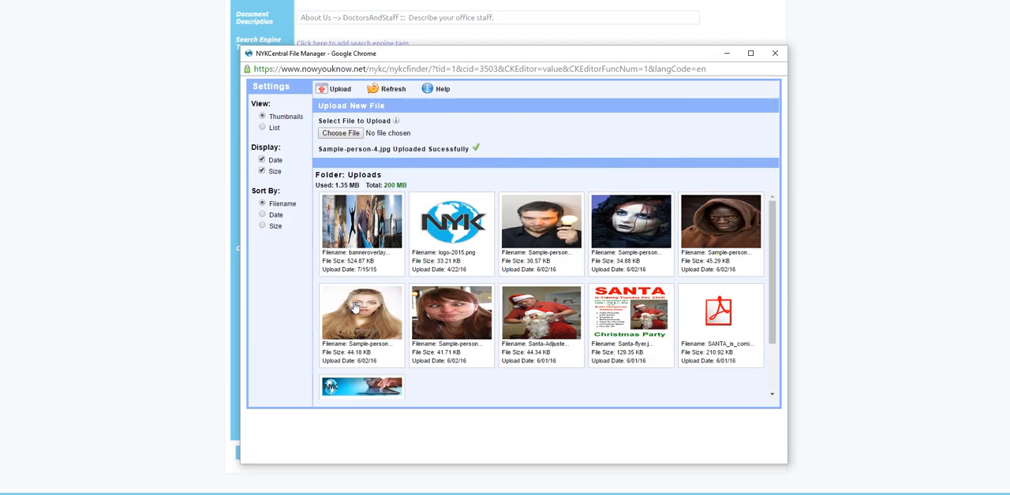
pyautogui.click(354, 307)
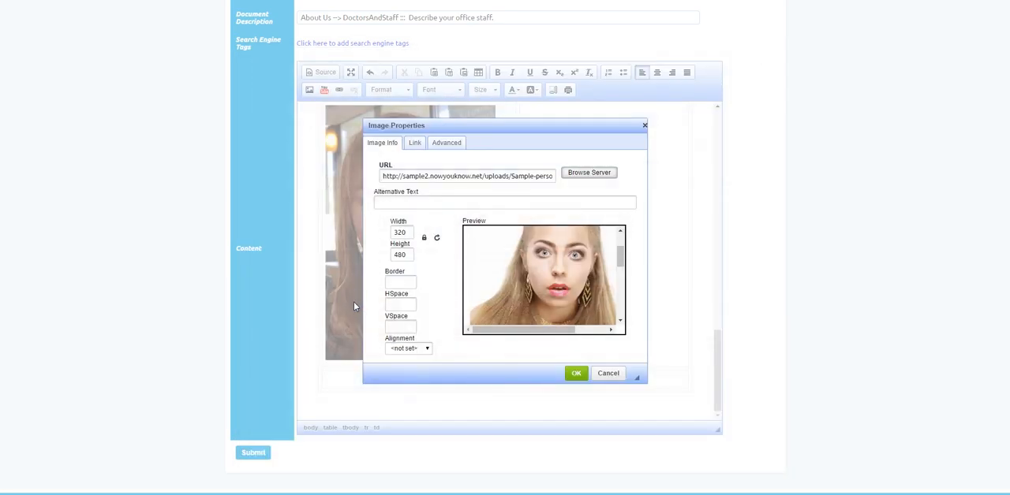
pyautogui.click(573, 376)
# Enter the staff member's name in the second cell of the table's fifth row and format the line as Heading 3.
pyautogui.click(589, 274)
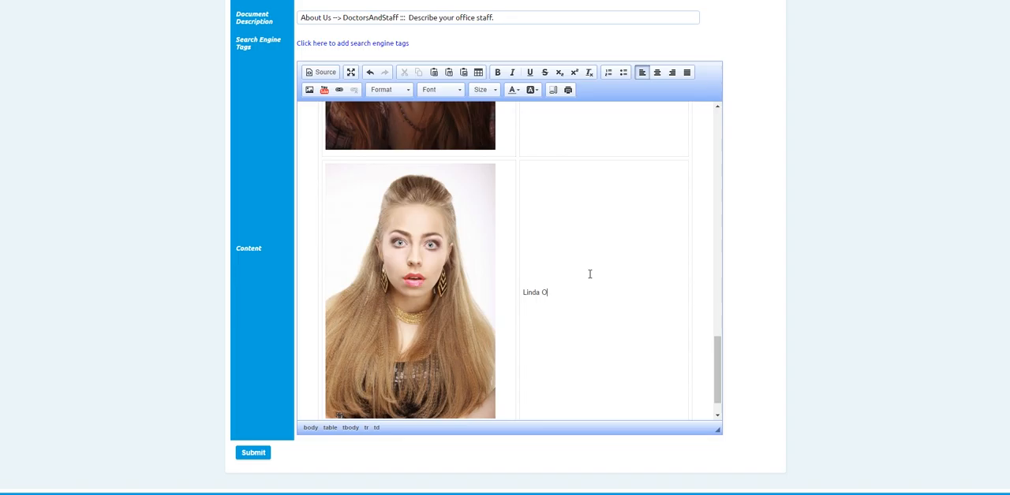
pyautogui.click(569, 294)
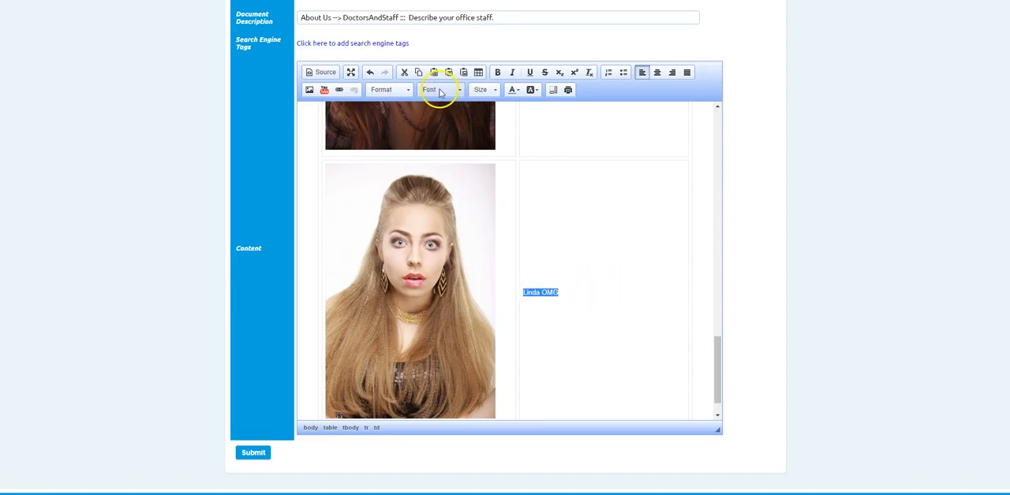
pyautogui.click(398, 90)
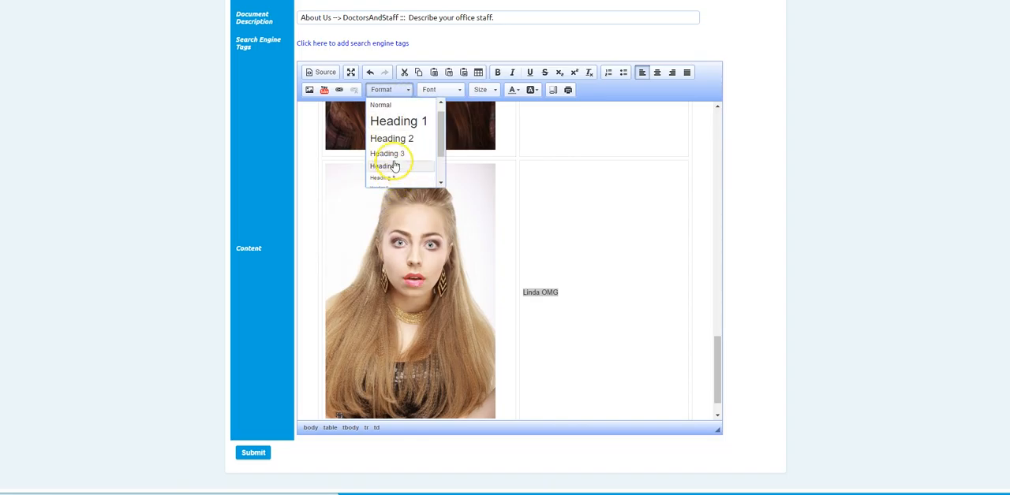
pyautogui.click(391, 154)
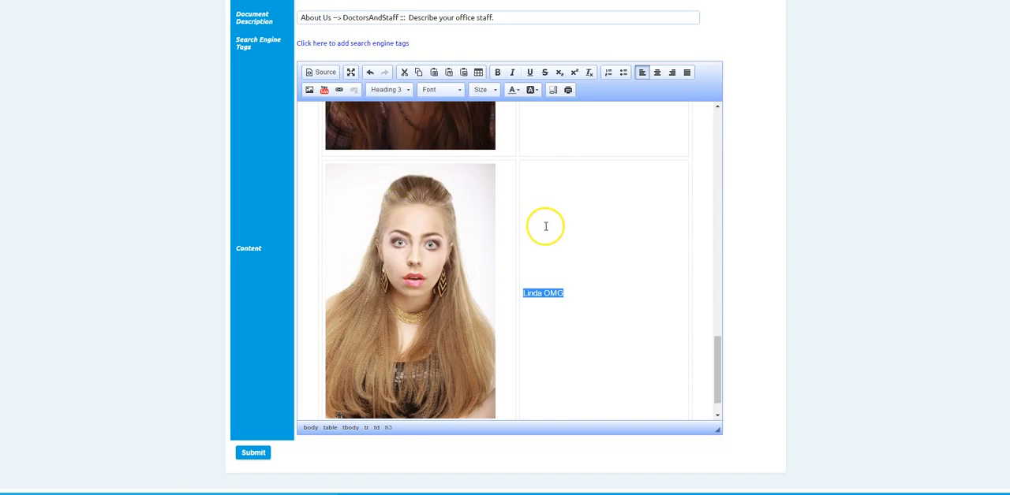
# Review the staff table from the first to the fifth row and submit the document.
pyautogui.scroll(3, 611, 247)
pyautogui.click(631, 239)
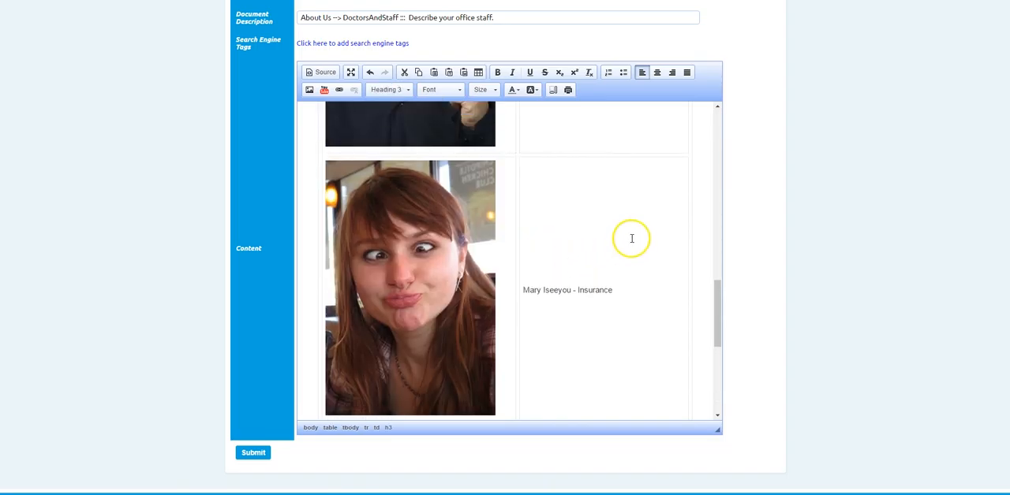
pyautogui.scroll(6, 631, 239)
pyautogui.scroll(6, 631, 239)
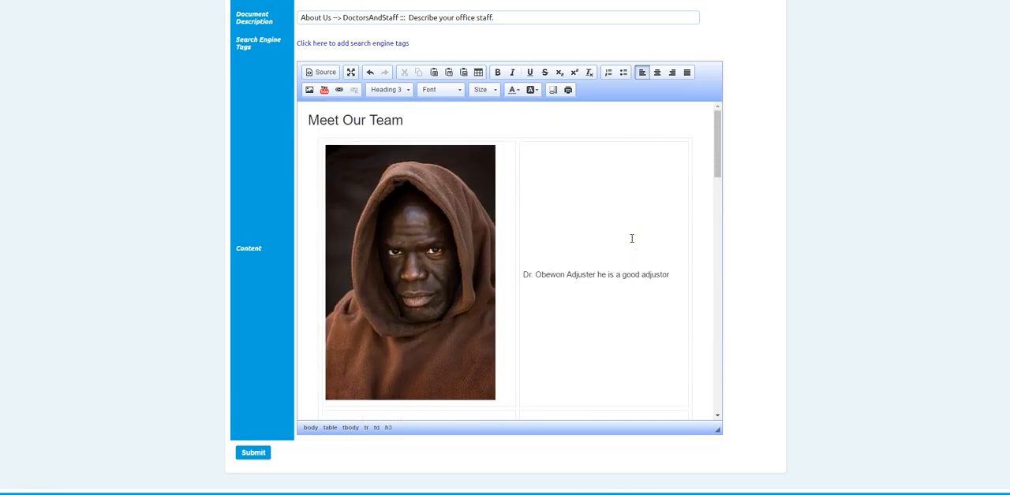
pyautogui.scroll(-10, 631, 239)
pyautogui.scroll(-3, 625, 260)
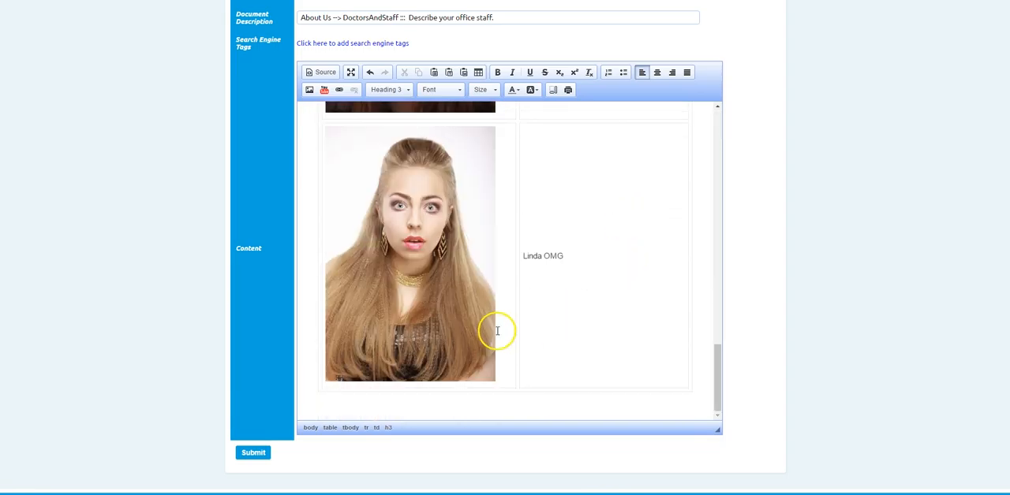
pyautogui.click(253, 453)
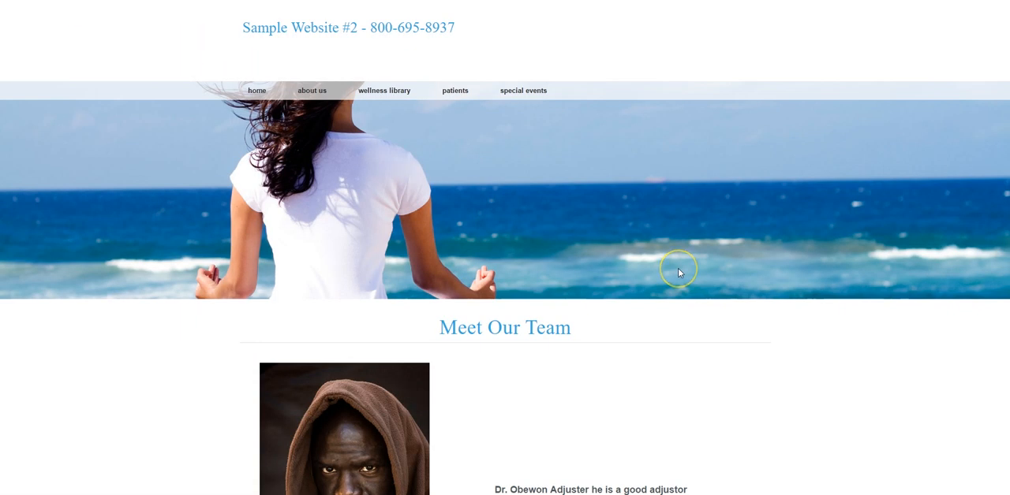
# Examine the photos and name lines of all five staff entries on the published Meet Our Team page.
pyautogui.scroll(-3, 678, 273)
pyautogui.scroll(-3, 719, 266)
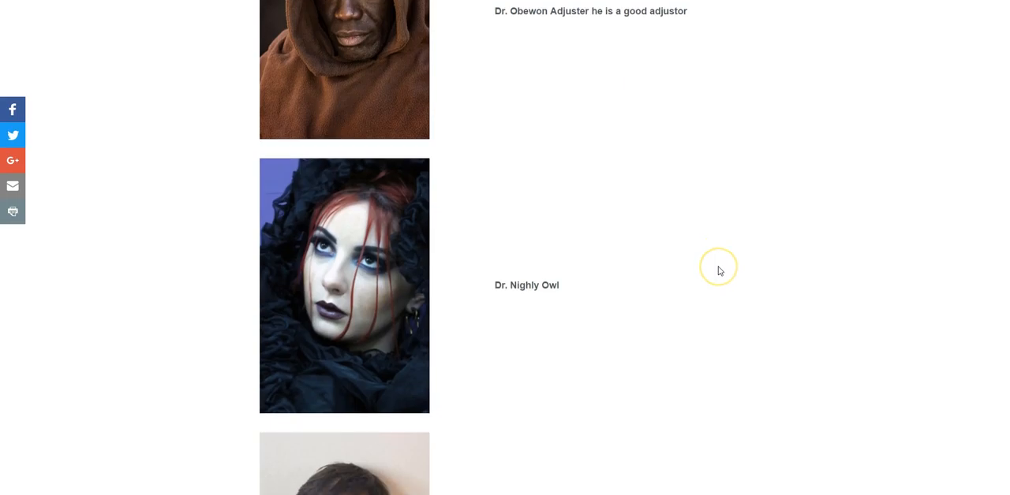
pyautogui.scroll(-2, 680, 276)
pyautogui.scroll(-3, 677, 277)
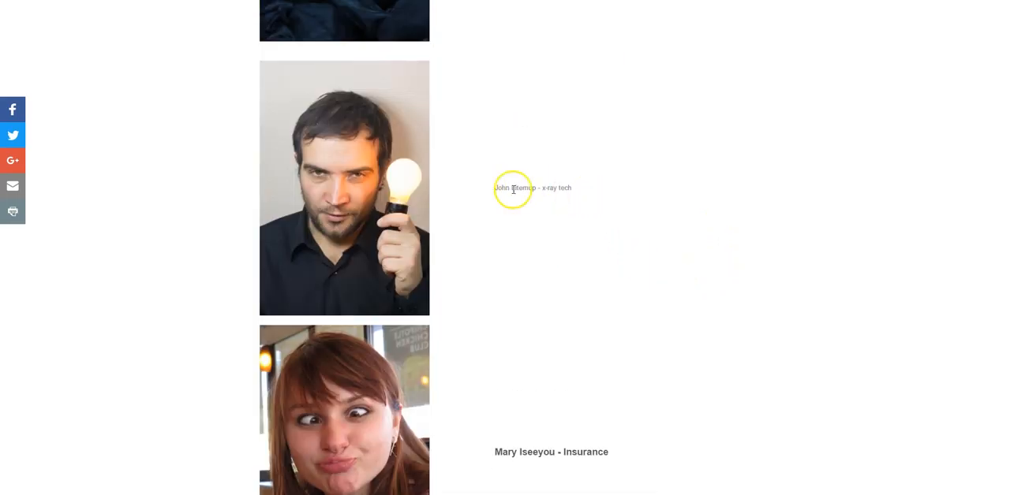
pyautogui.scroll(-3, 698, 260)
pyautogui.scroll(-4, 701, 268)
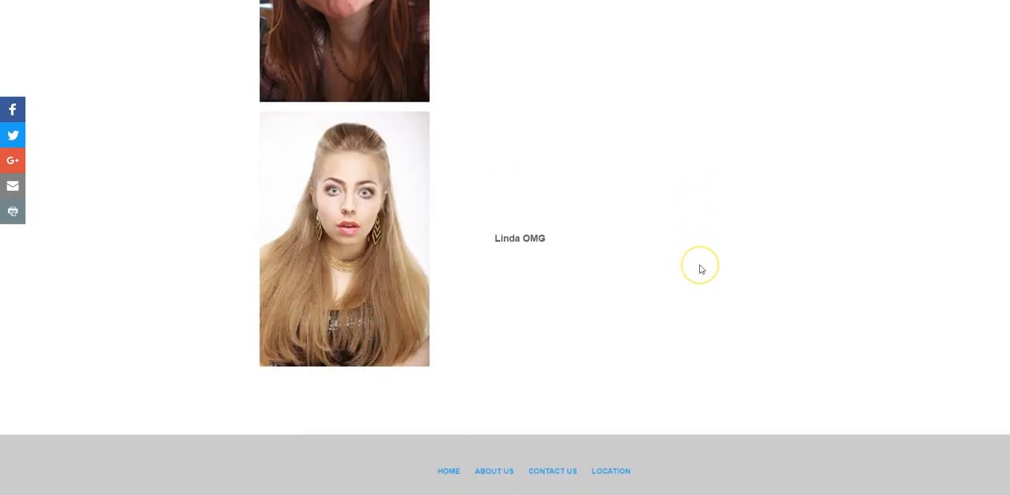
pyautogui.scroll(15, 700, 270)
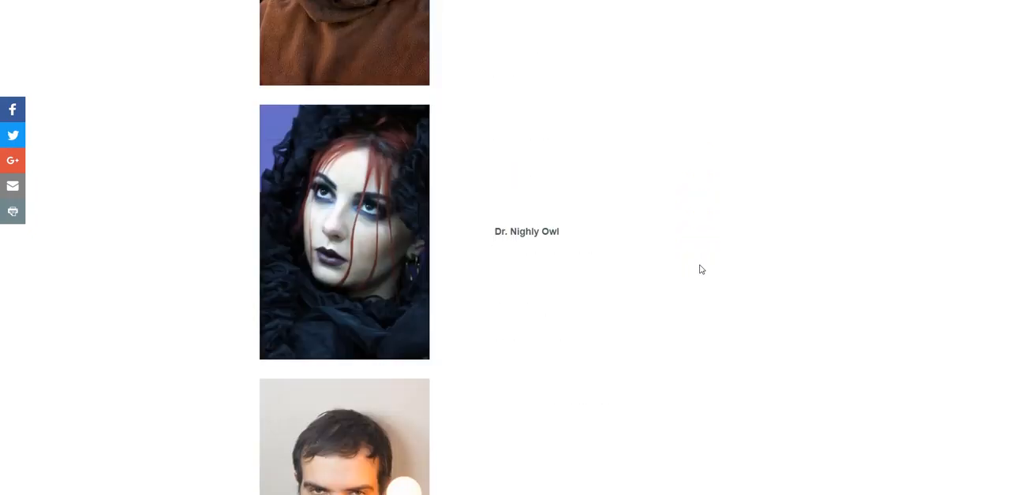
pyautogui.scroll(-3, 701, 270)
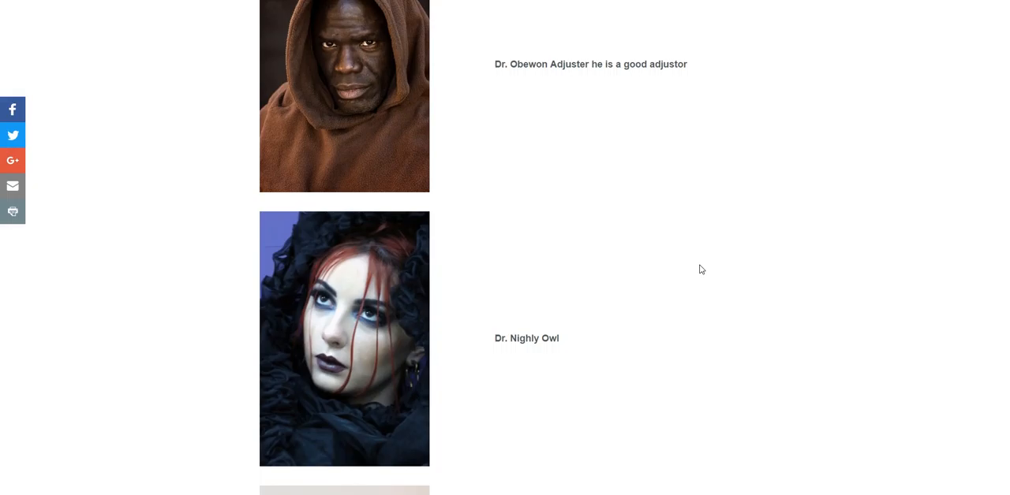
pyautogui.scroll(4, 701, 270)
# Return to the doctorBio document in edit mode and bring up its content.
pyautogui.click(404, 77)
pyautogui.click(328, 2)
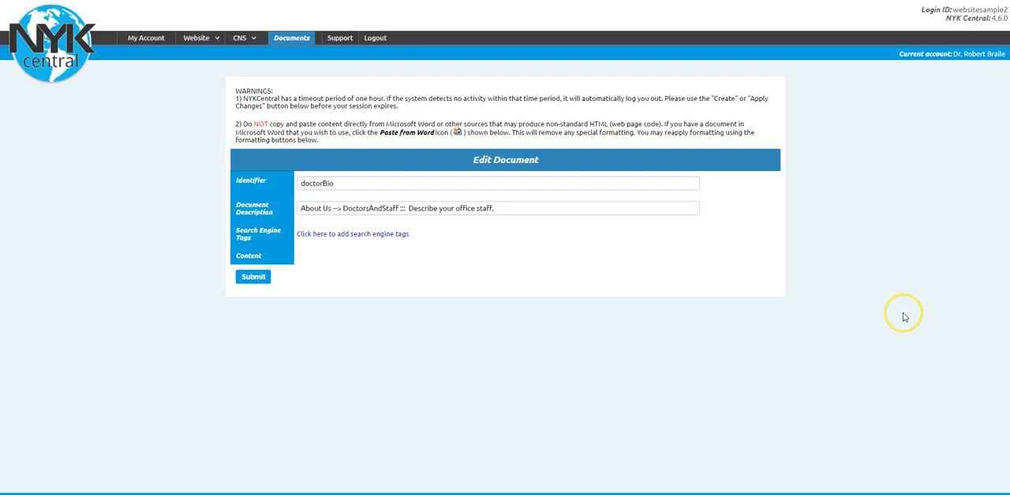
pyautogui.scroll(-3, 905, 317)
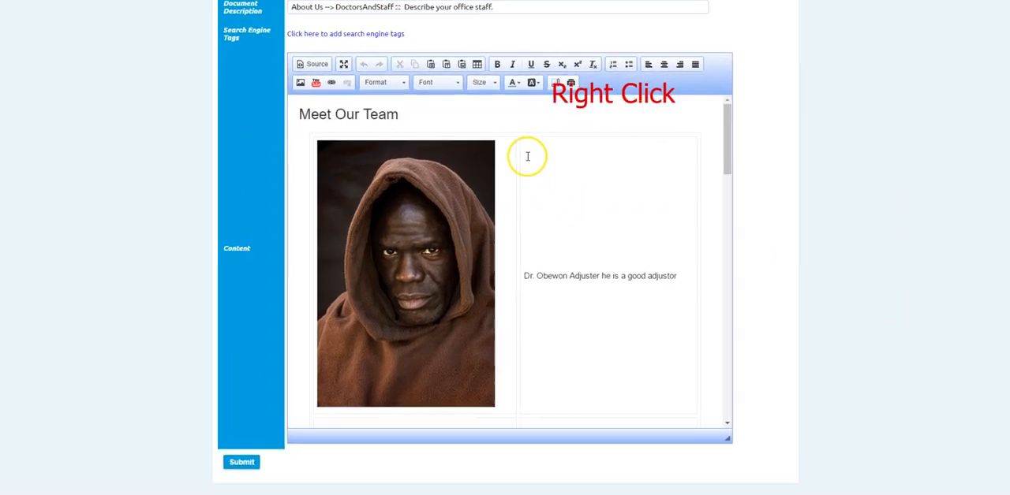
# Set the vertical alignment of the text cell in the table's first row to Top.
pyautogui.rightClick(528, 160)
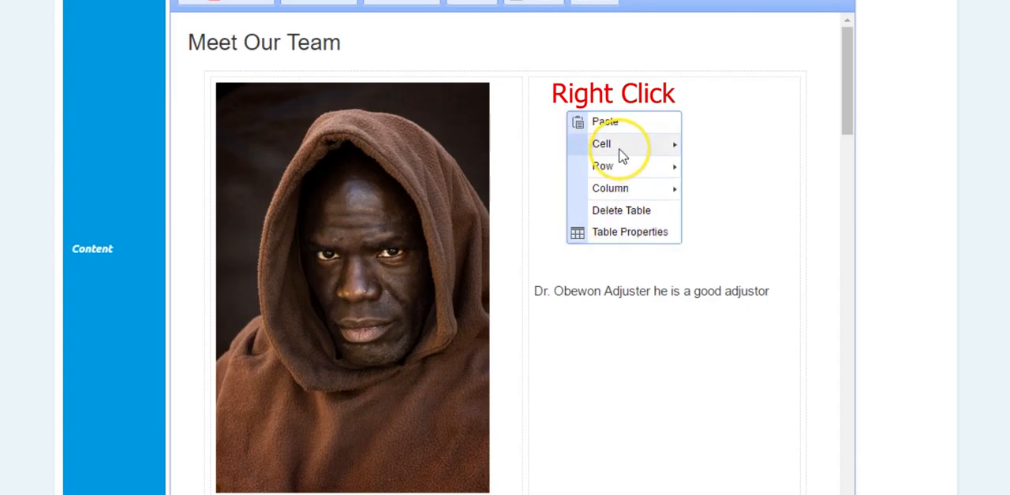
pyautogui.moveTo(621, 156)
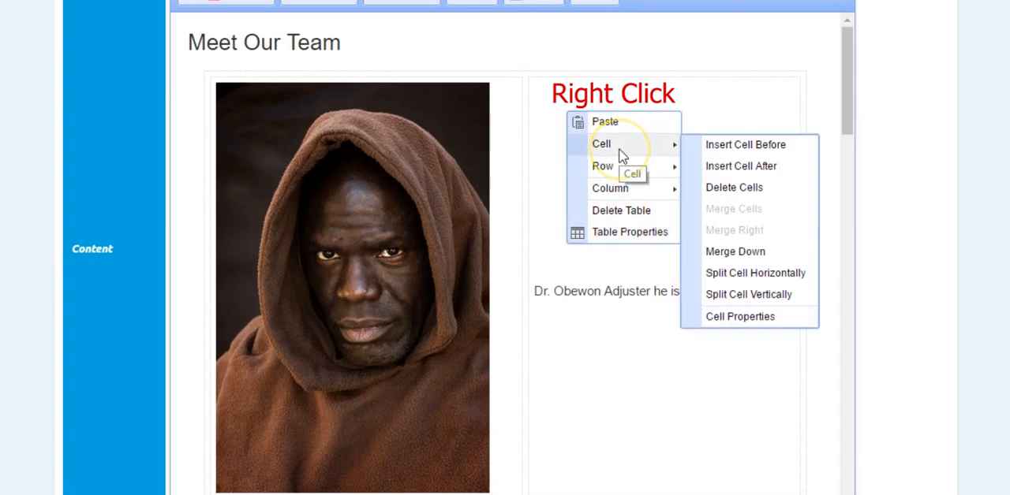
pyautogui.click(721, 319)
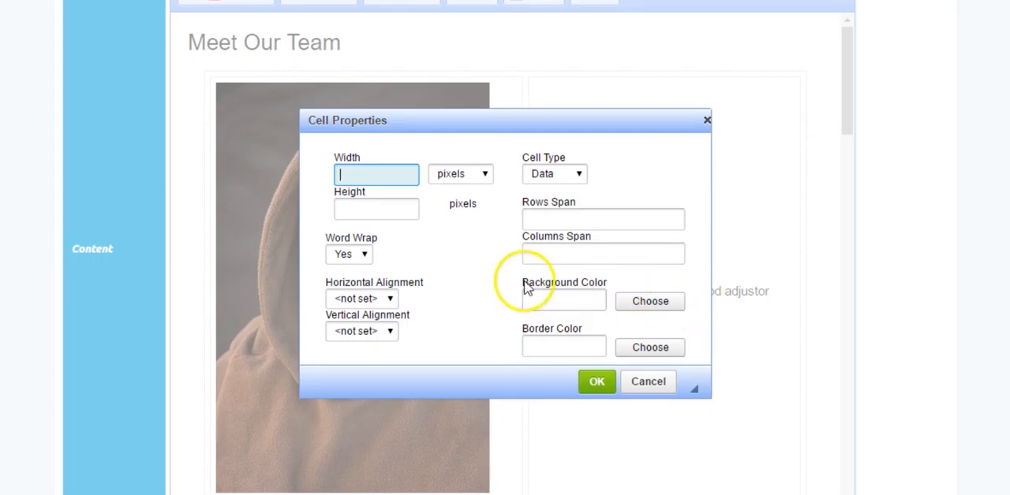
pyautogui.click(391, 301)
pyautogui.click(392, 300)
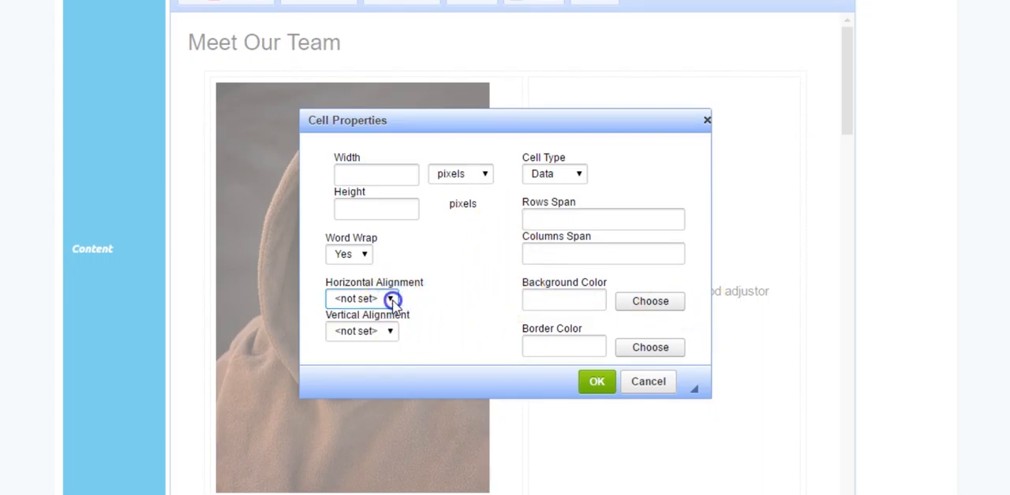
pyautogui.click(393, 332)
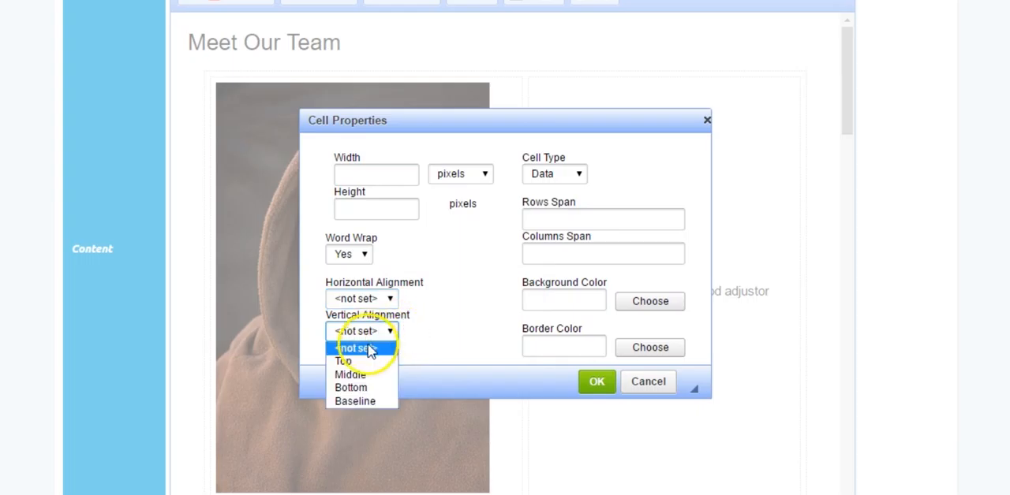
pyautogui.click(349, 361)
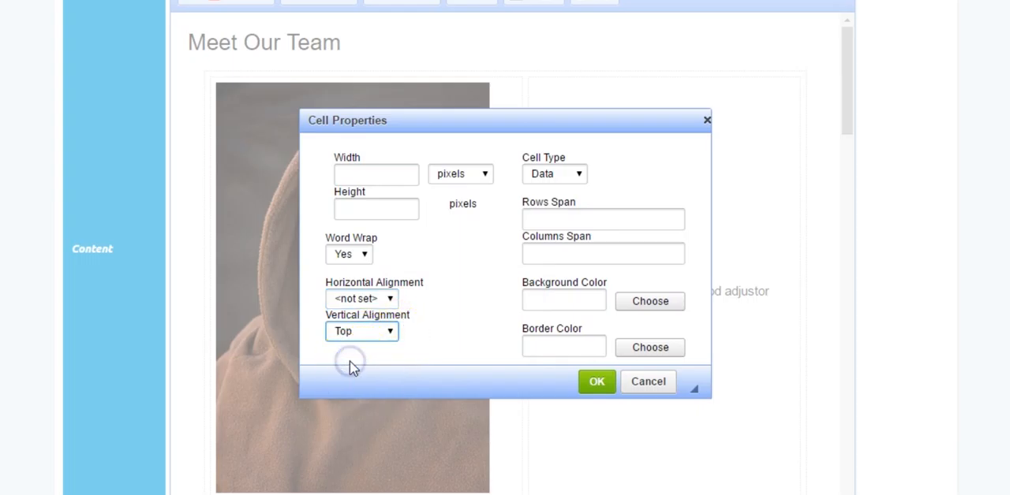
pyautogui.click(597, 382)
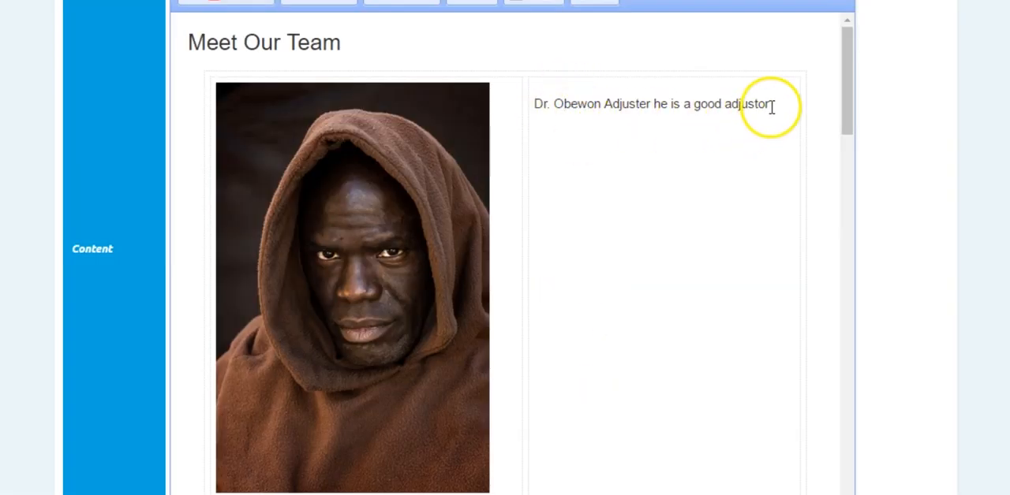
# Set the vertical alignment of the text cell in the table's second row to Top.
pyautogui.scroll(-8, 694, 219)
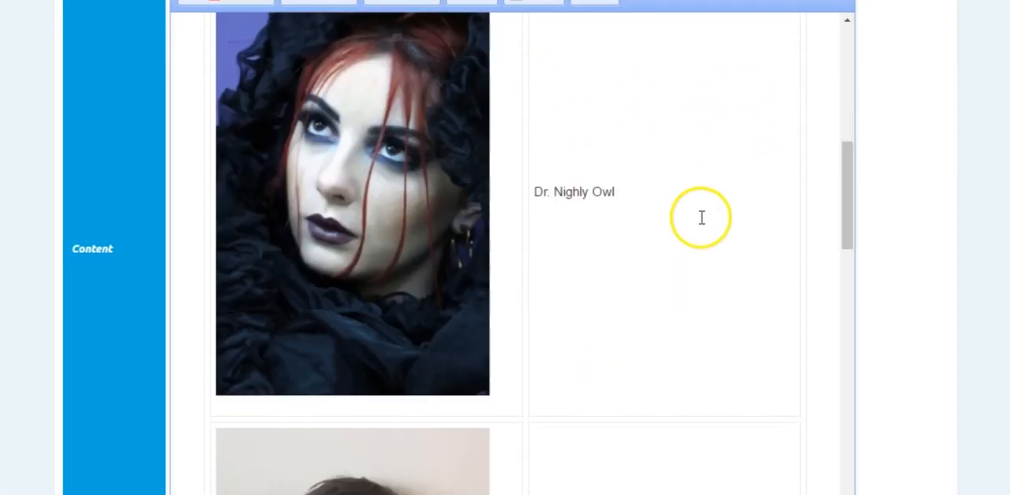
pyautogui.click(575, 142)
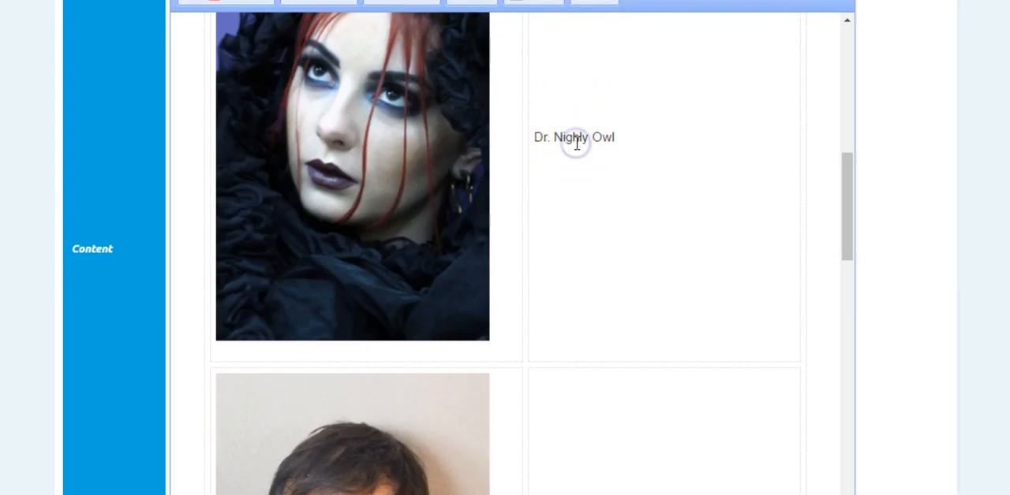
pyautogui.rightClick(575, 174)
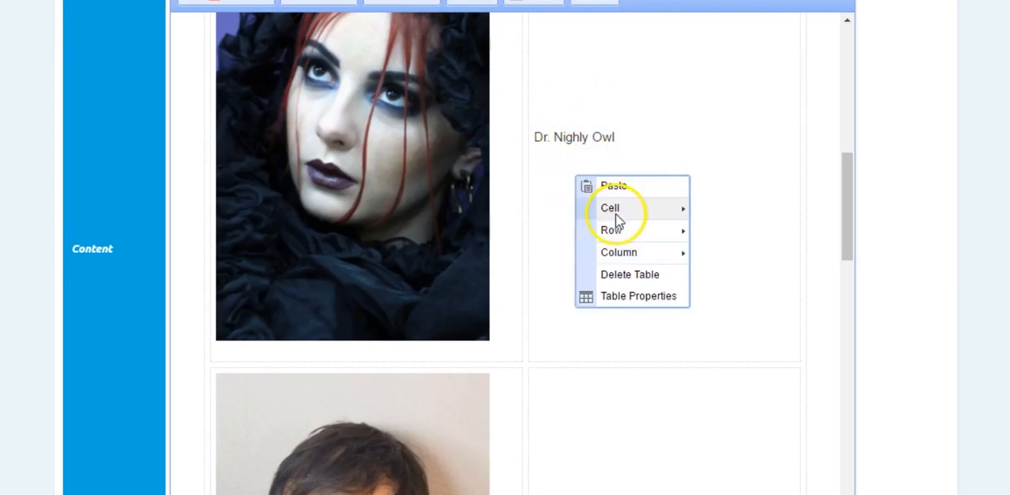
pyautogui.moveTo(616, 210)
pyautogui.click(735, 382)
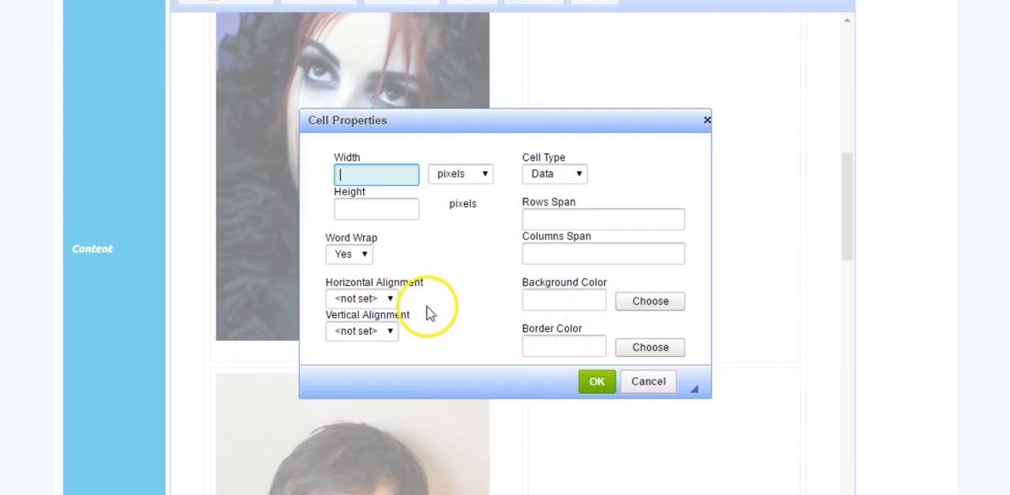
pyautogui.click(392, 332)
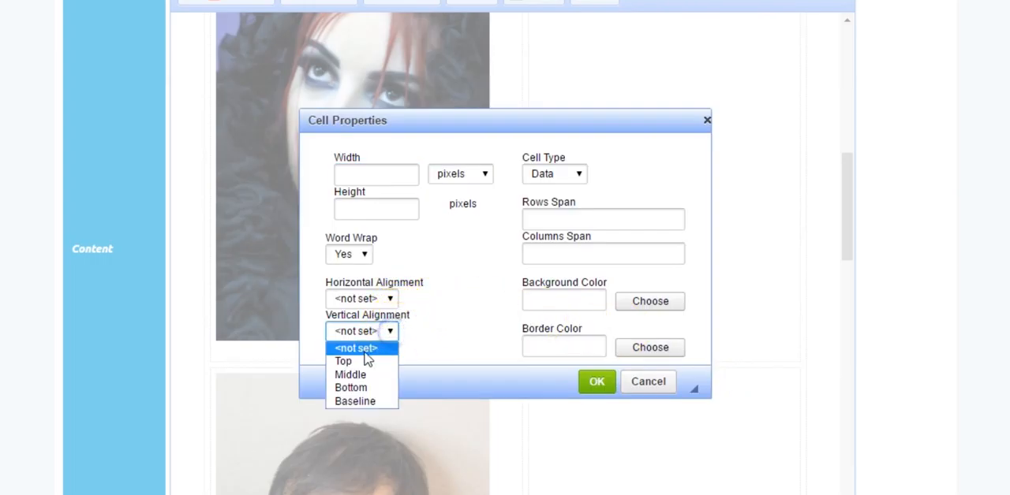
pyautogui.click(367, 360)
pyautogui.click(594, 381)
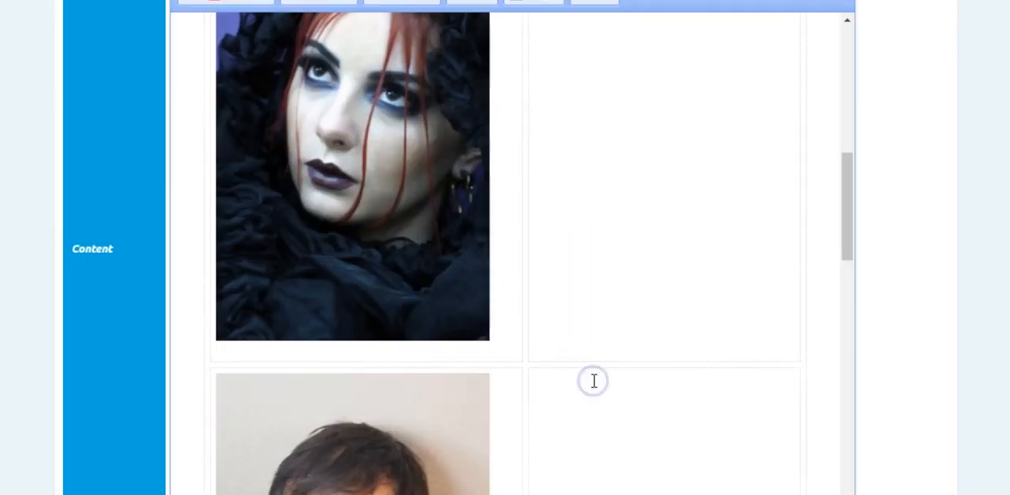
pyautogui.scroll(3, 676, 250)
pyautogui.scroll(-5, 677, 250)
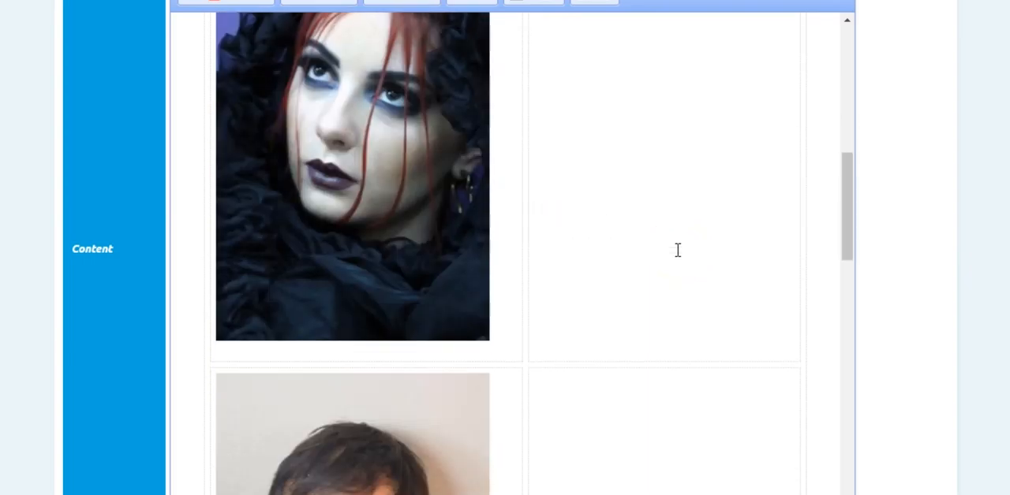
# Format the "x-ray tech" line in the table's third row as Heading 3.
pyautogui.click(629, 241)
pyautogui.click(585, 240)
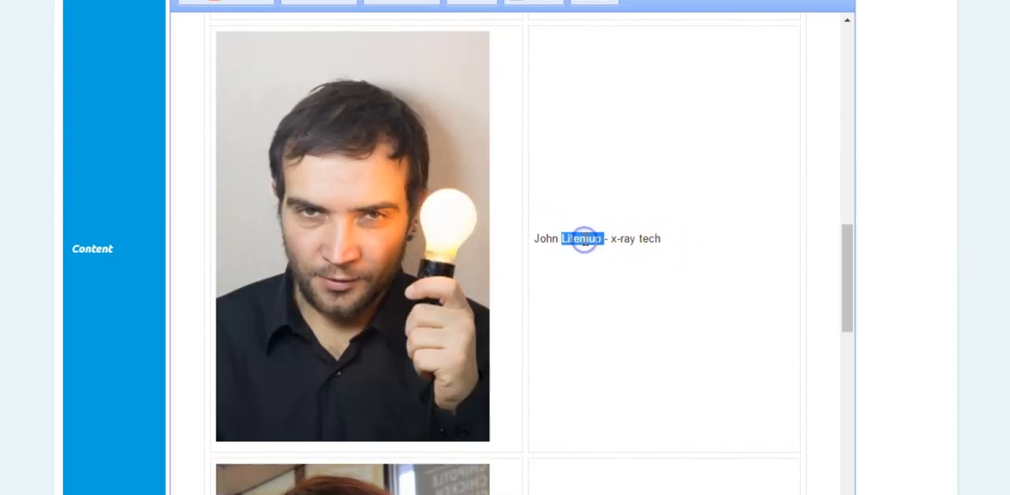
pyautogui.tripleClick(585, 240)
pyautogui.rightClick(586, 239)
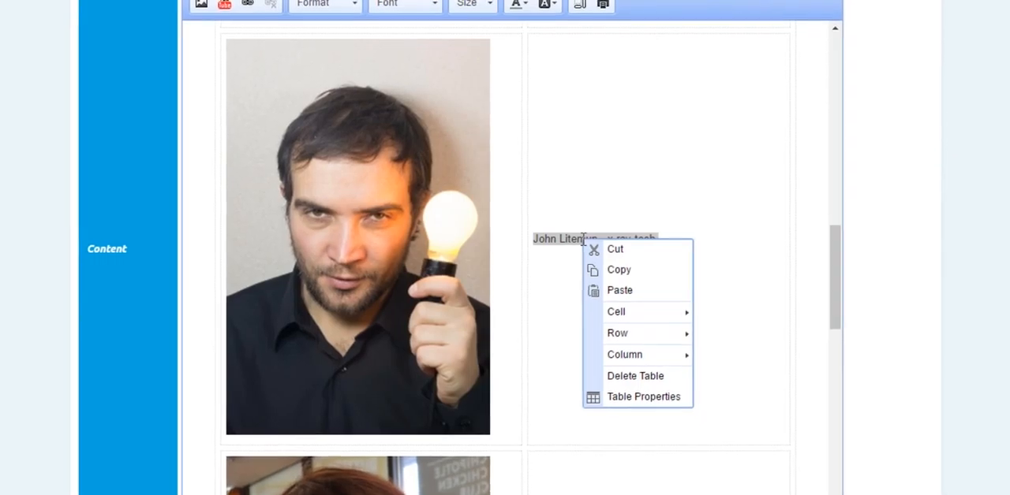
pyautogui.click(645, 211)
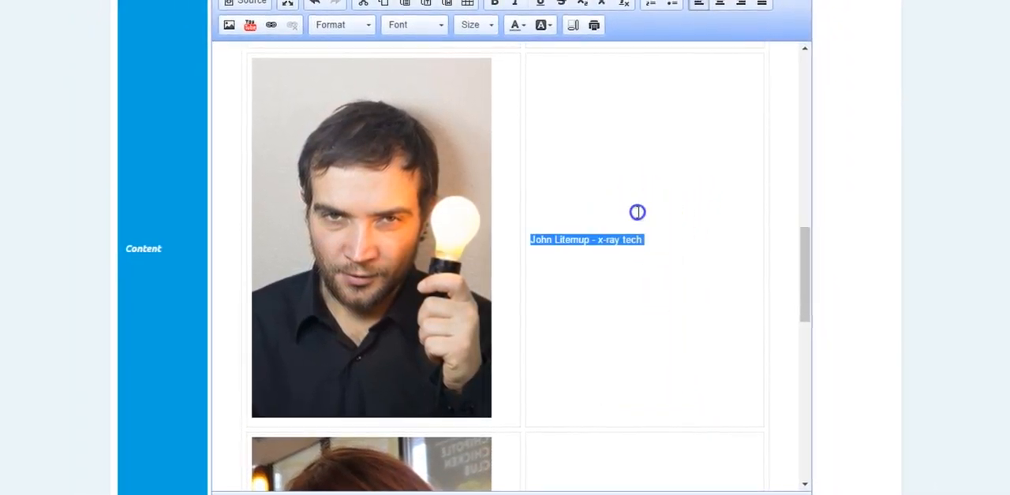
pyautogui.tripleClick(590, 242)
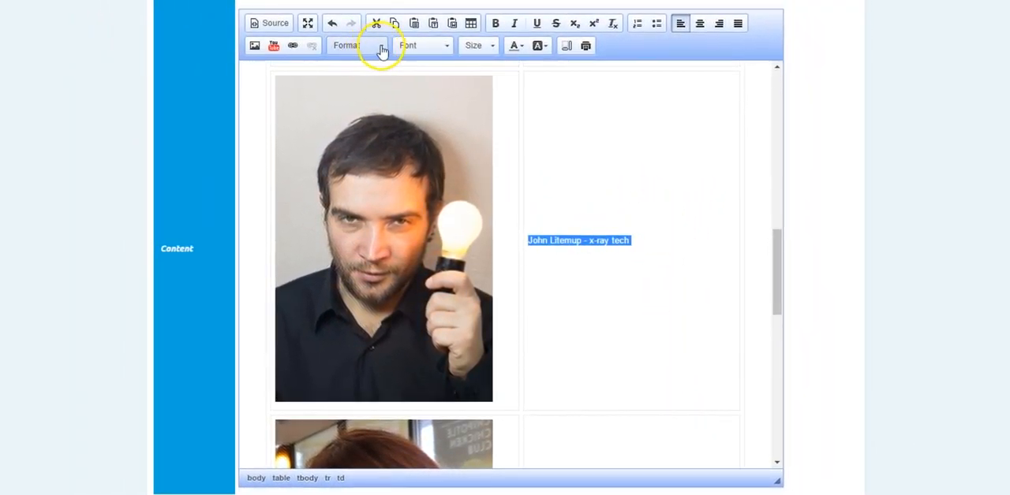
pyautogui.click(347, 35)
pyautogui.click(359, 127)
pyautogui.click(642, 290)
# Center the photo in its cell in the first row of the Meet Our Team table.
pyautogui.scroll(10, 389, 187)
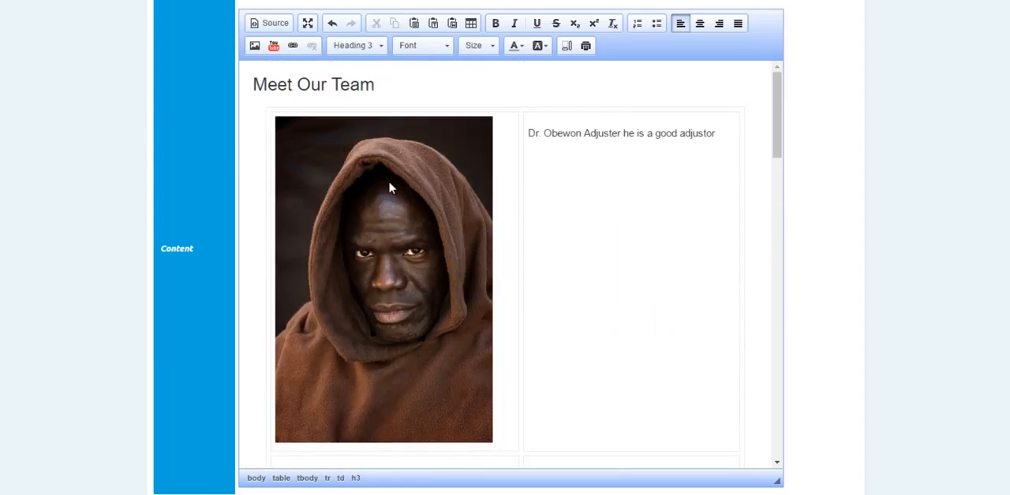
pyautogui.click(503, 177)
pyautogui.click(444, 199)
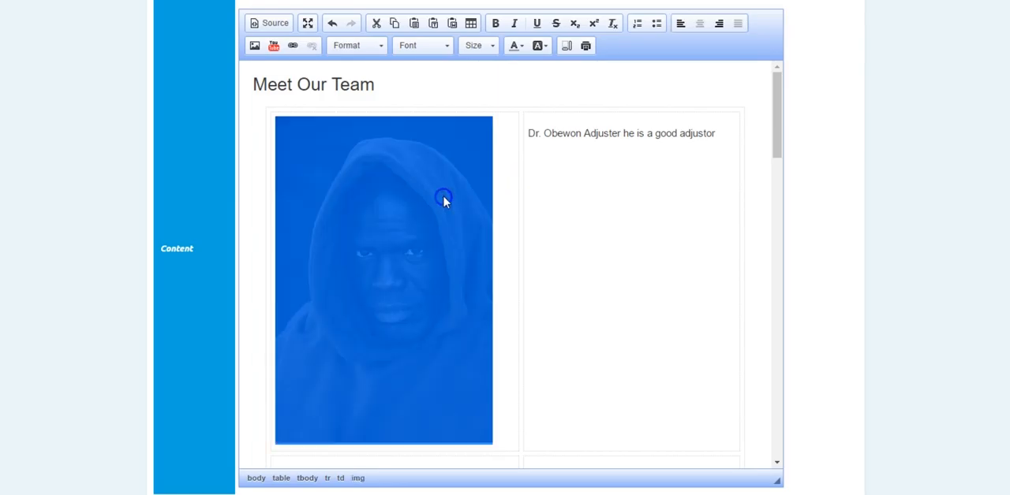
pyautogui.click(497, 178)
pyautogui.click(699, 24)
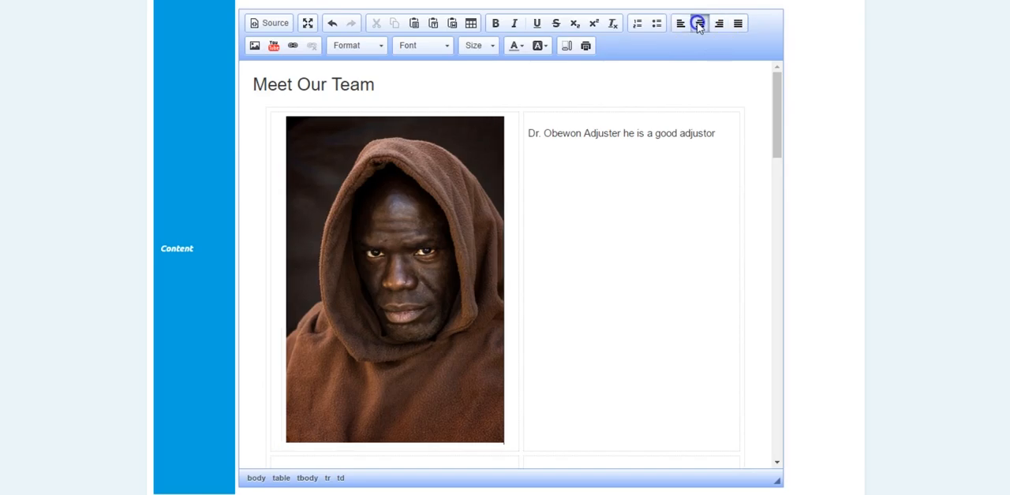
# Center the photos in their cells in the second and third rows of the table.
pyautogui.scroll(-5, 437, 236)
pyautogui.click(570, 101)
pyautogui.click(705, 24)
pyautogui.scroll(-5, 350, 247)
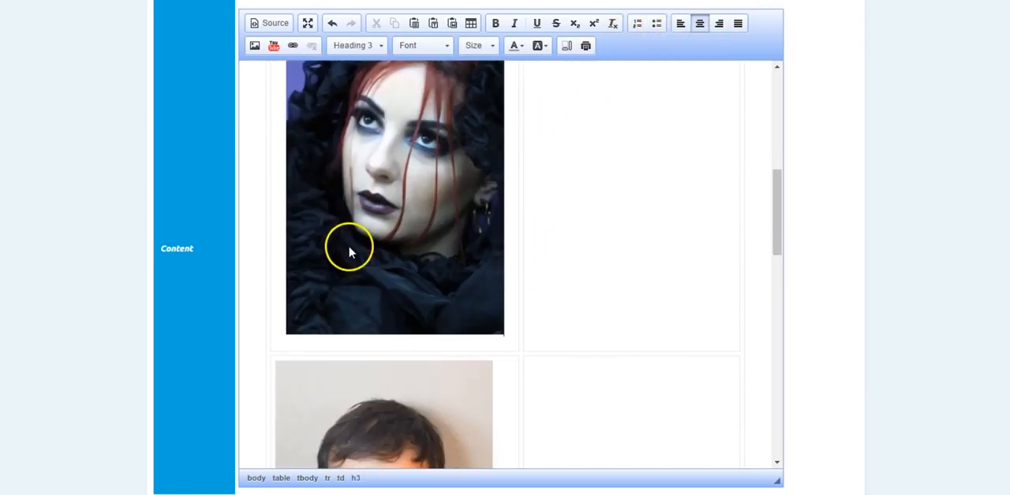
pyautogui.click(514, 284)
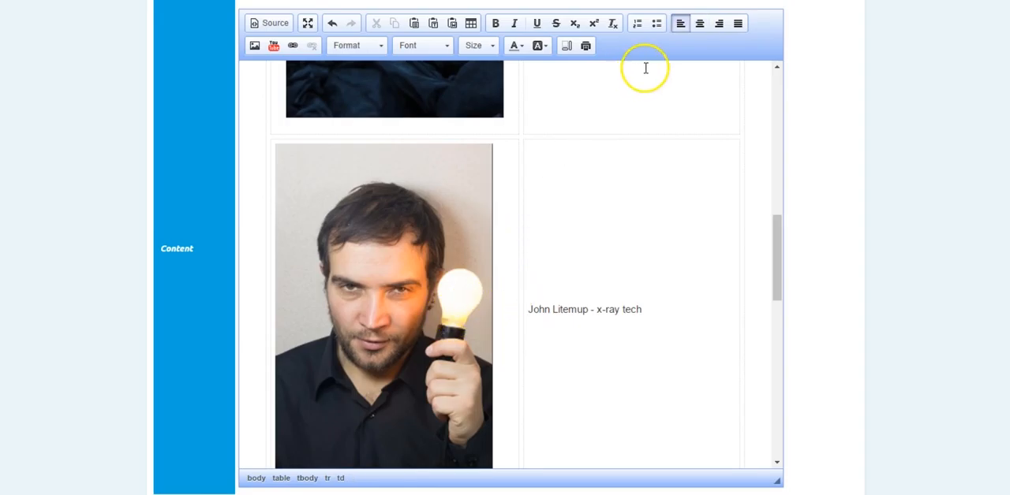
pyautogui.click(699, 24)
# Center the photos in their cells in the fourth and fifth rows of the table.
pyautogui.scroll(-5, 449, 286)
pyautogui.click(504, 328)
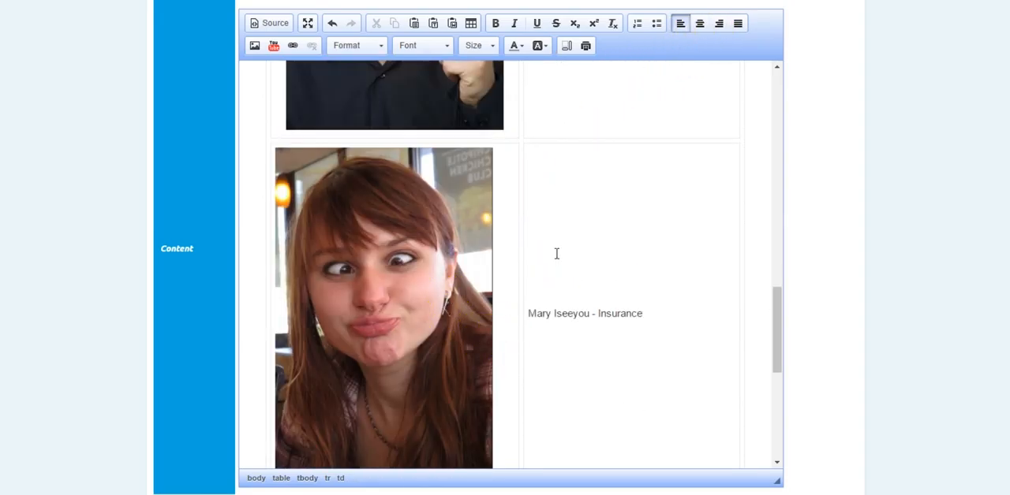
pyautogui.click(700, 24)
pyautogui.scroll(-1, 424, 317)
pyautogui.scroll(-5, 424, 317)
pyautogui.click(507, 291)
pyautogui.click(699, 24)
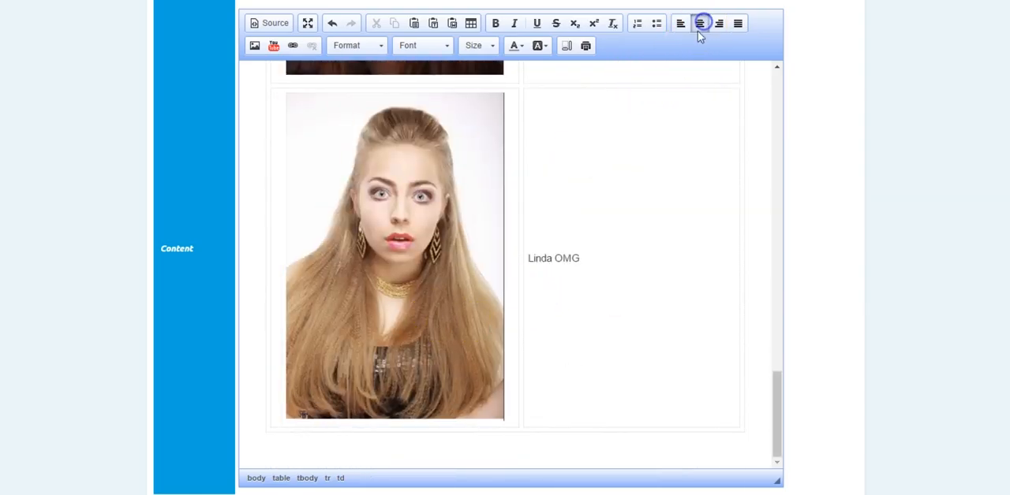
# Set the horizontal alignment of the last row's photo cell to Center in its cell properties.
pyautogui.rightClick(375, 203)
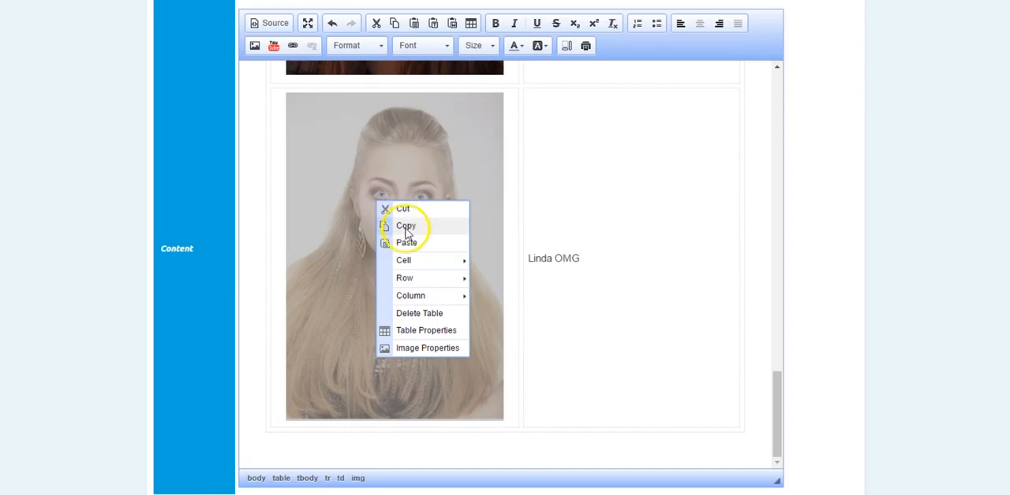
pyautogui.moveTo(413, 264)
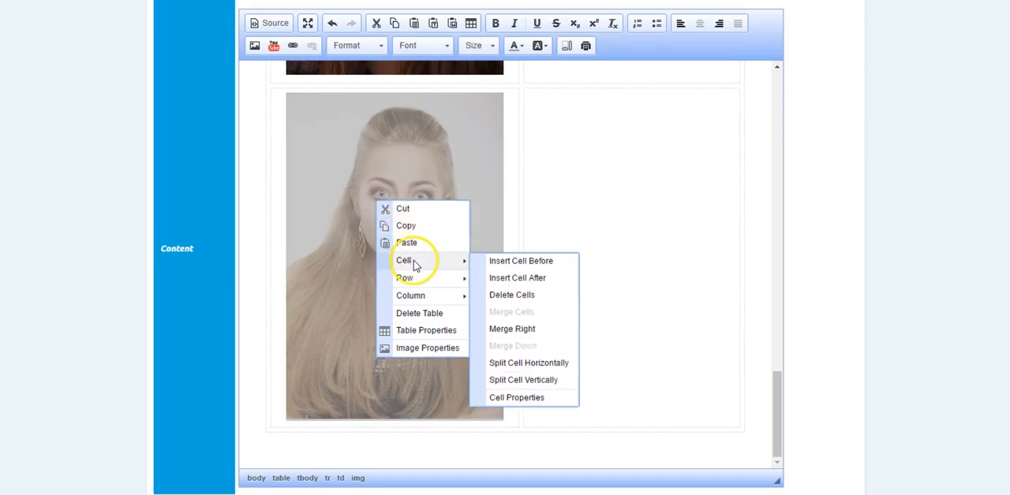
pyautogui.click(511, 401)
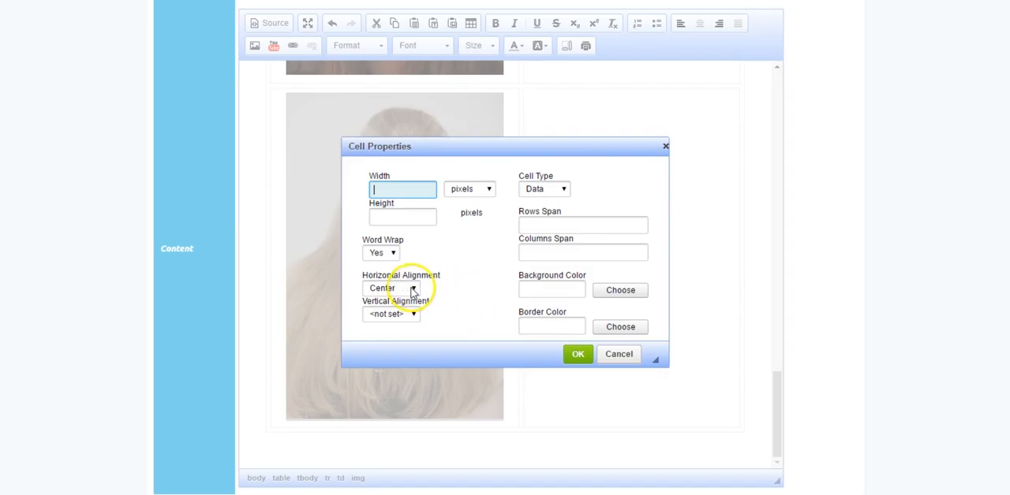
pyautogui.click(413, 289)
pyautogui.click(379, 321)
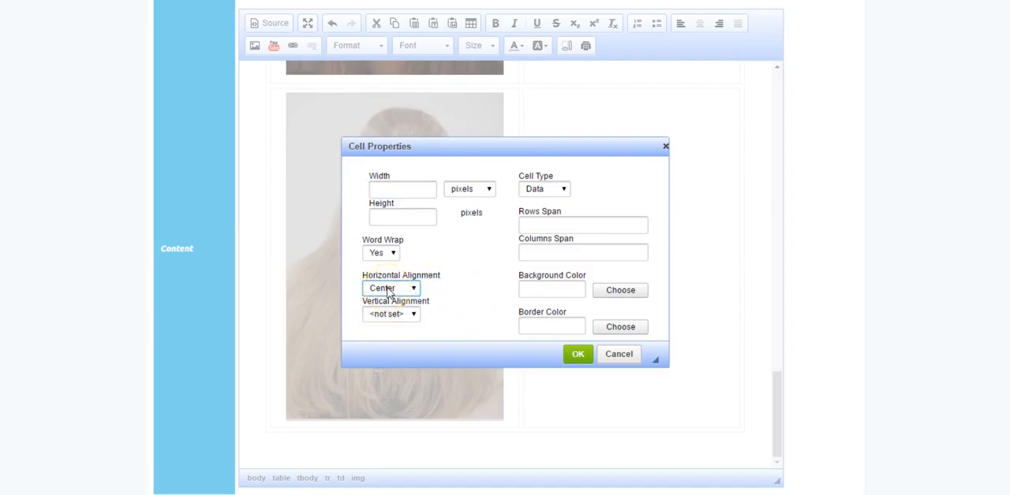
pyautogui.click(580, 359)
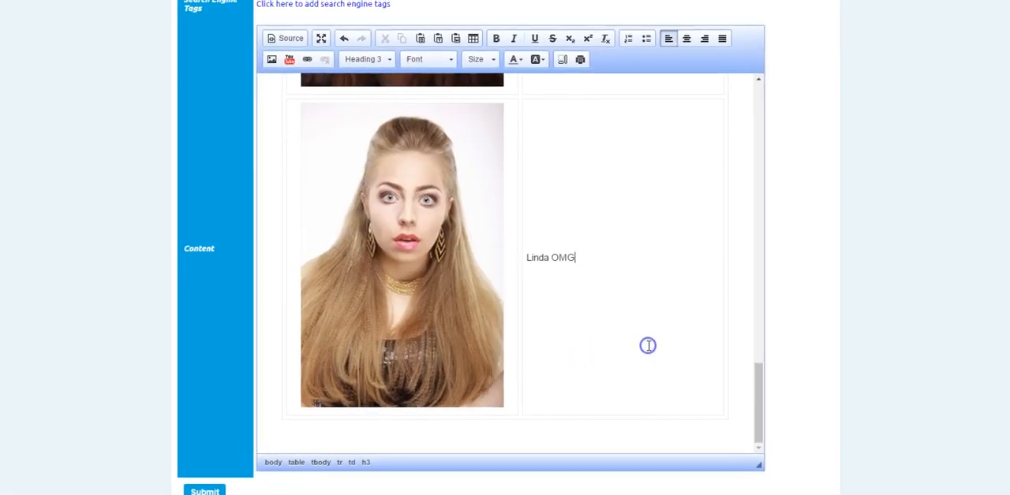
# Submit the doctorBio changes and review the photo and name alignment on the published Meet Our Team page.
pyautogui.click(245, 455)
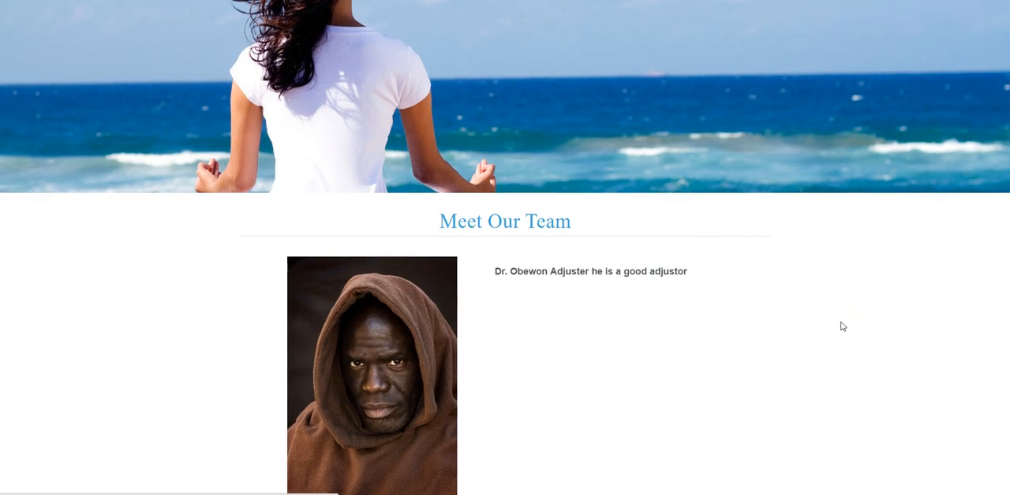
pyautogui.scroll(-5, 844, 328)
pyautogui.scroll(-1, 841, 329)
pyautogui.scroll(3, 841, 329)
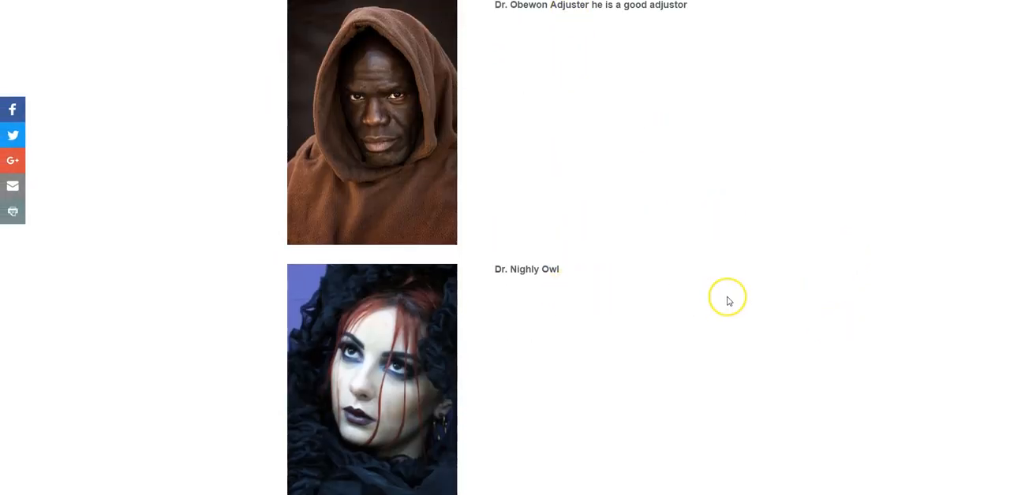
pyautogui.scroll(-6, 729, 295)
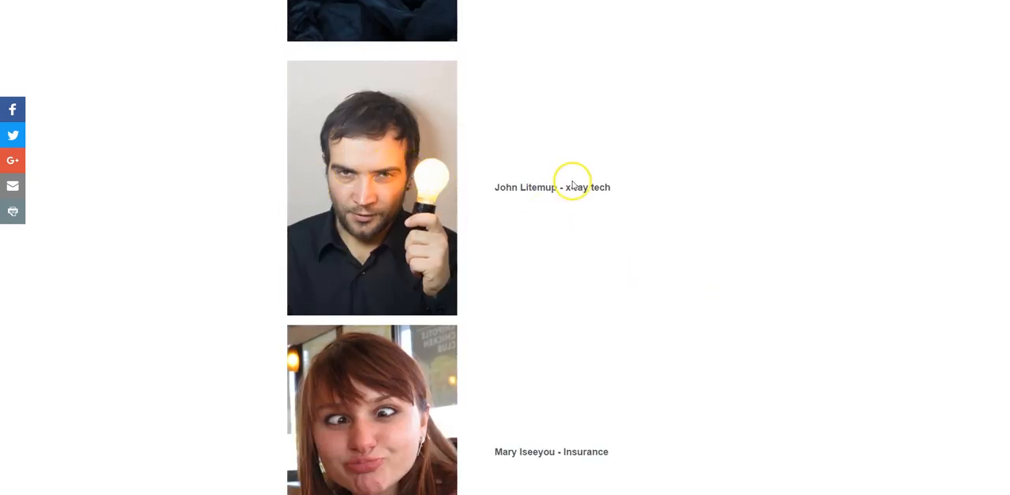
pyautogui.scroll(-6, 685, 232)
pyautogui.scroll(5, 687, 239)
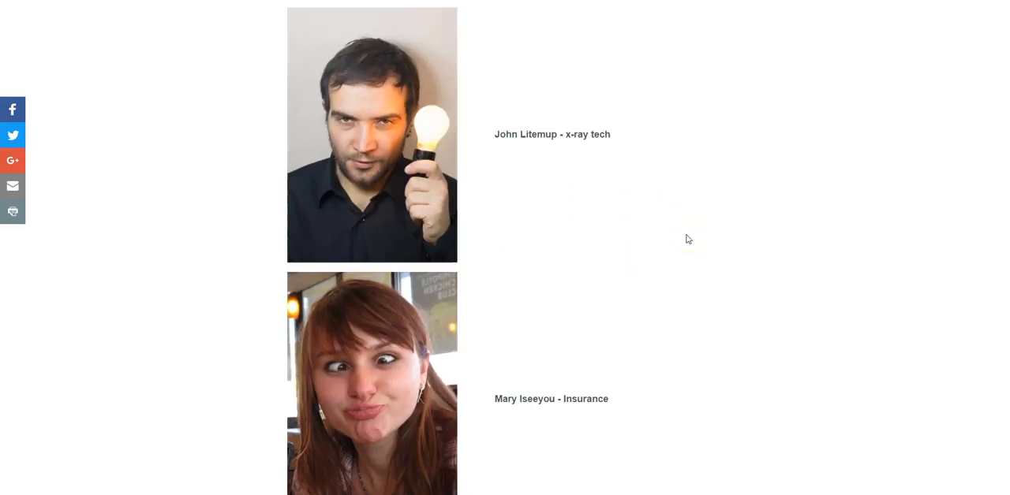
pyautogui.scroll(10, 655, 248)
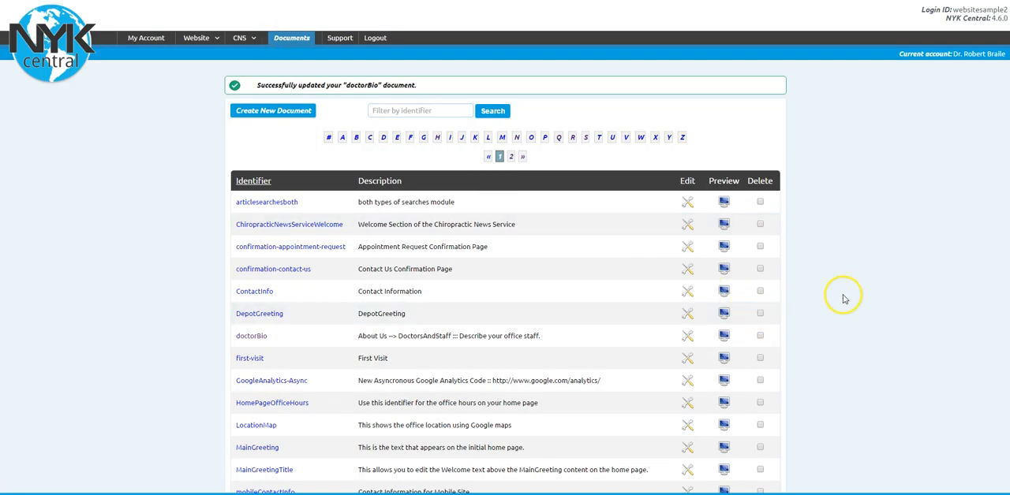
# Reopen the doctorBio document for editing and look through the rows of its team table.
pyautogui.scroll(-1, 856, 297)
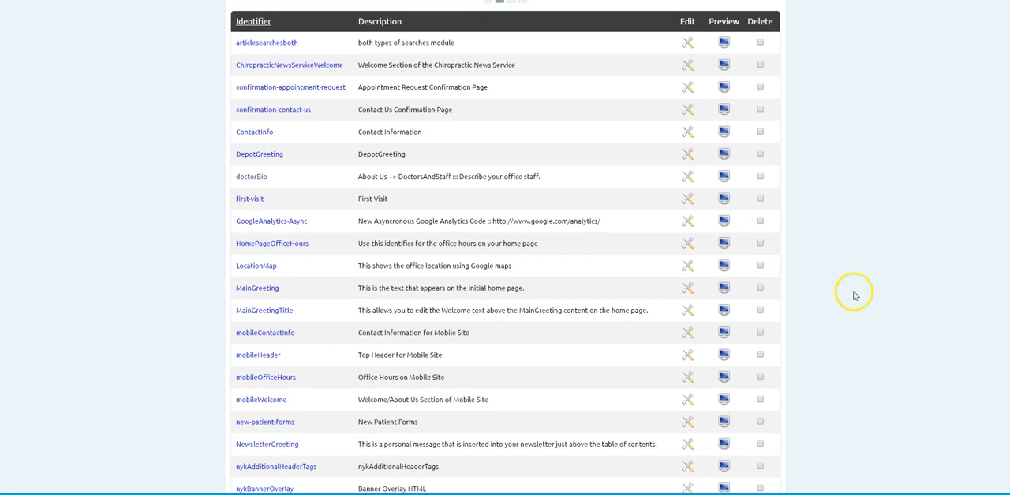
pyautogui.click(261, 180)
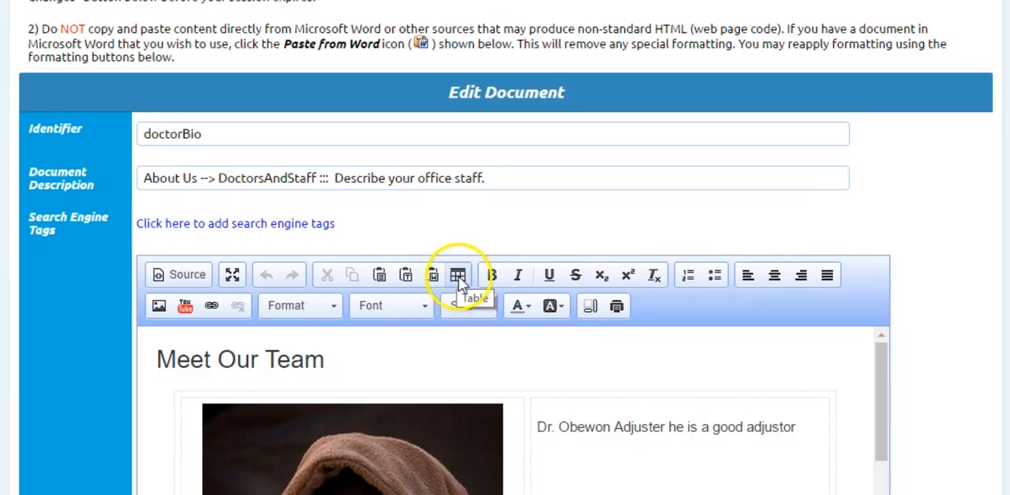
pyautogui.scroll(-3, 717, 430)
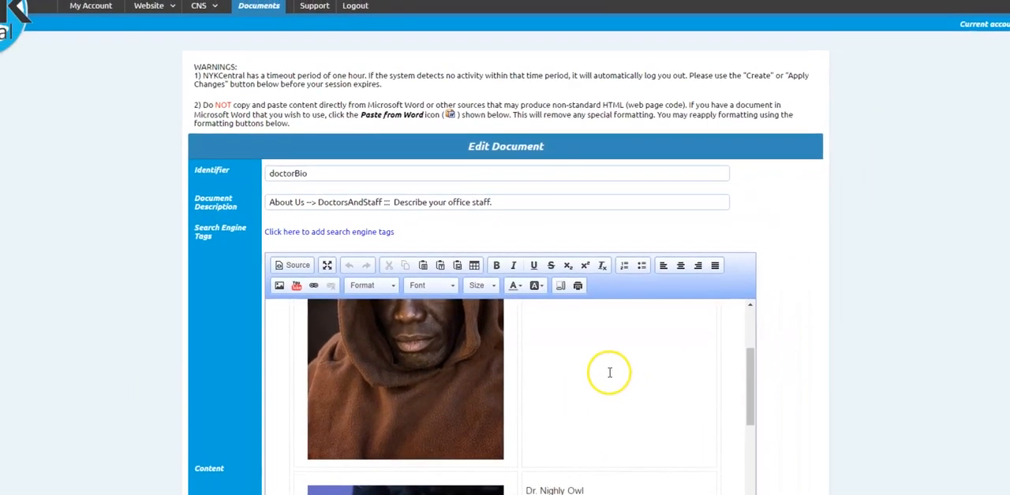
pyautogui.scroll(-3, 633, 422)
pyautogui.scroll(-3, 590, 364)
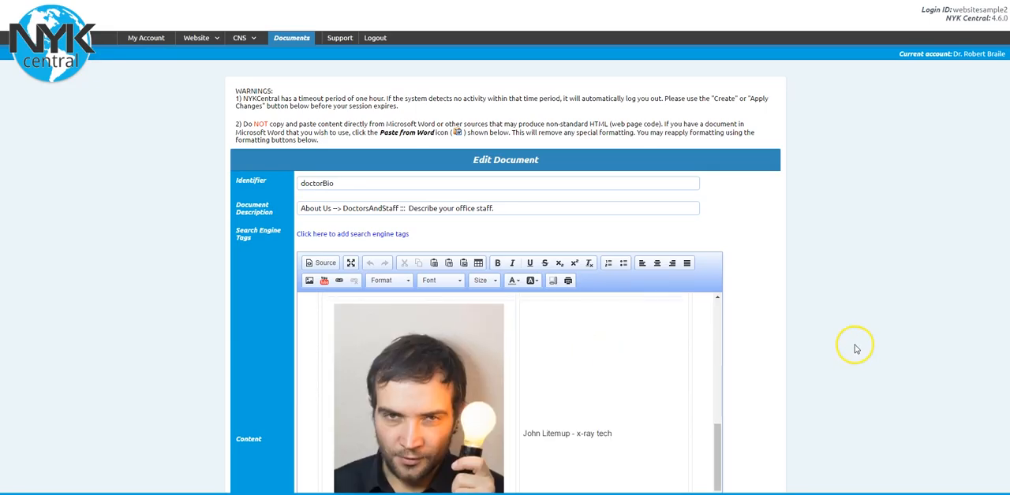
# Check the doctorBio content from the x-ray tech row back to the Meet Our Team heading and submit the document.
pyautogui.scroll(-3, 856, 349)
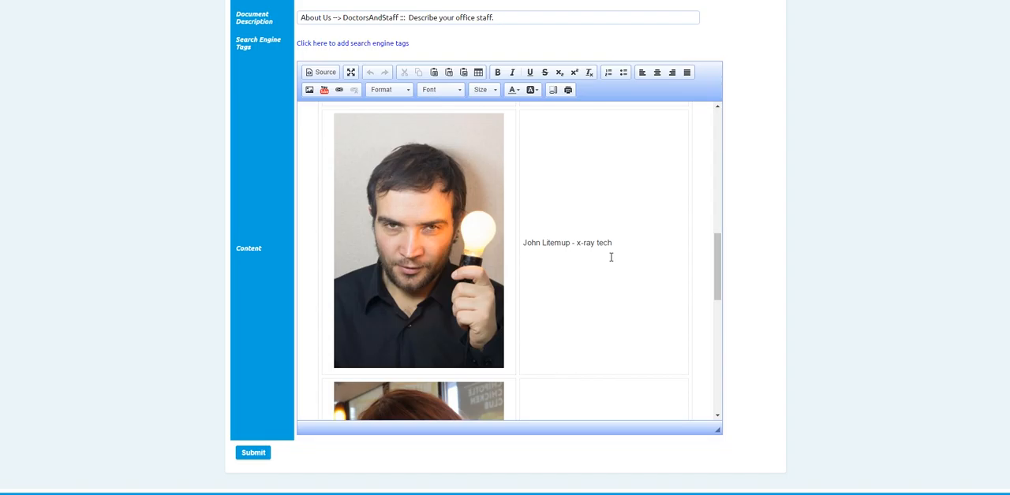
pyautogui.scroll(8, 608, 254)
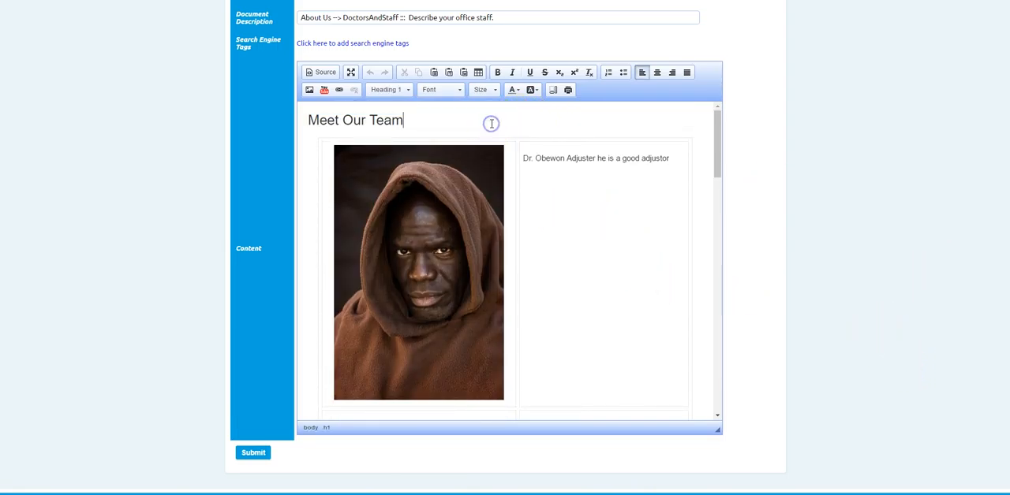
pyautogui.click(253, 464)
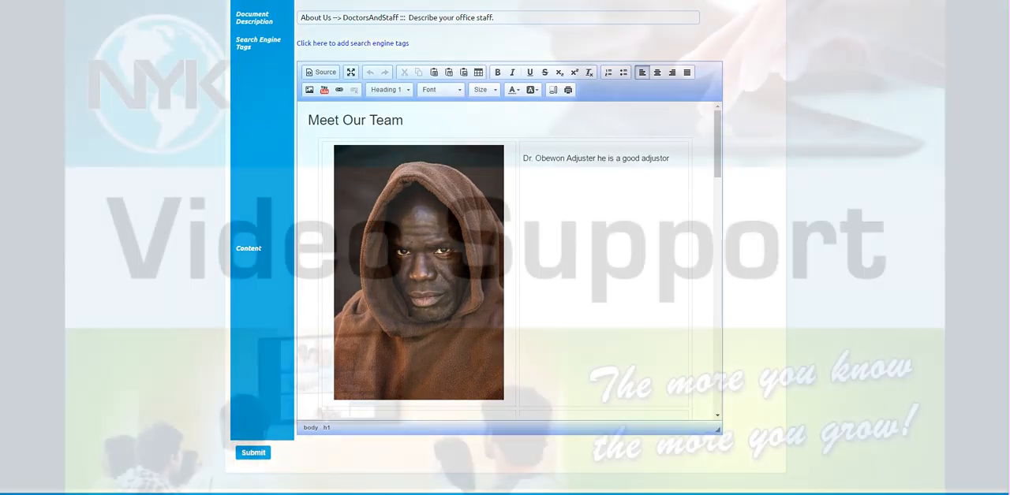